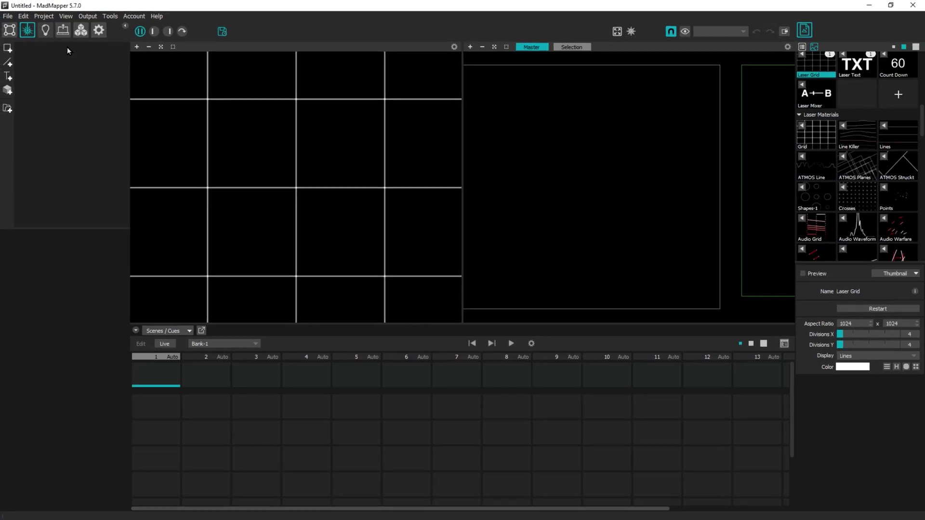
In the laser preferences, set External Visualisation to Depence and move the beam preview origin to about 0.02 horizontally and -0.4 vertically.
key(ctrl+comma)
click(306, 268)
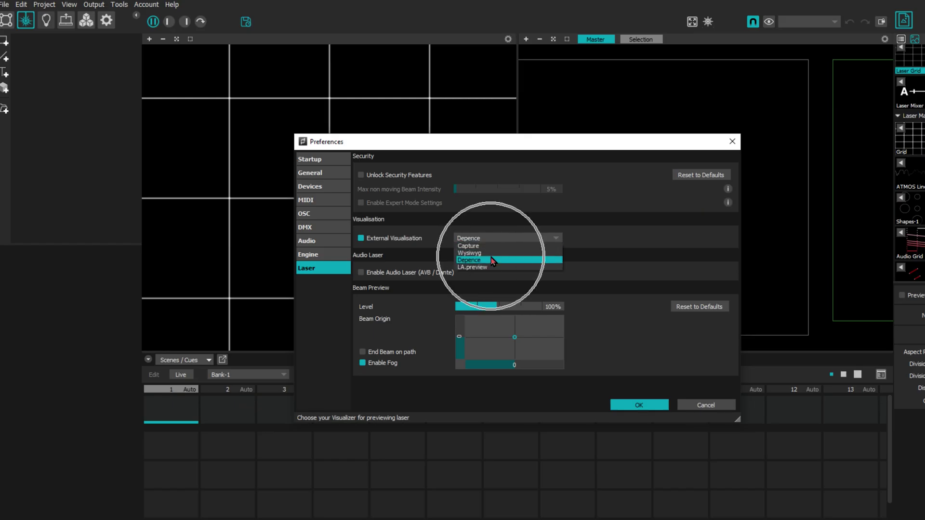
click(490, 260)
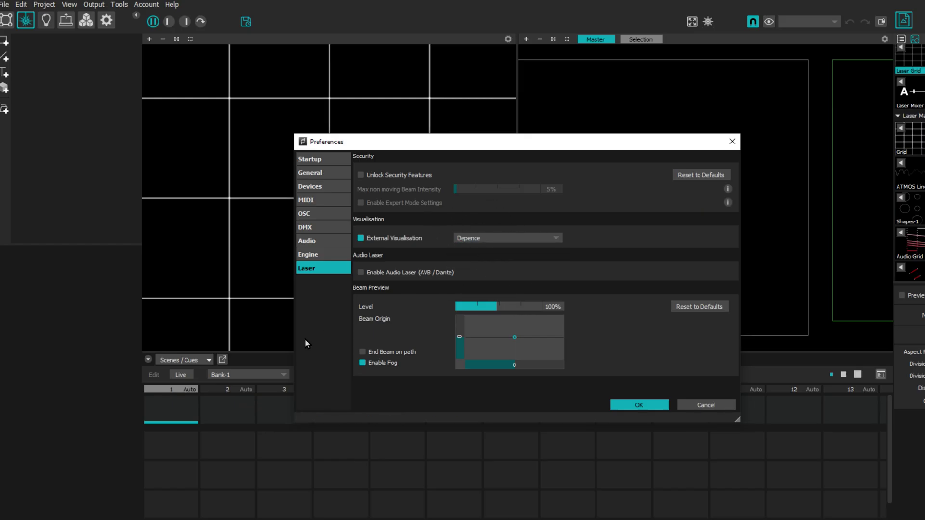
drag(512, 337, 515, 343)
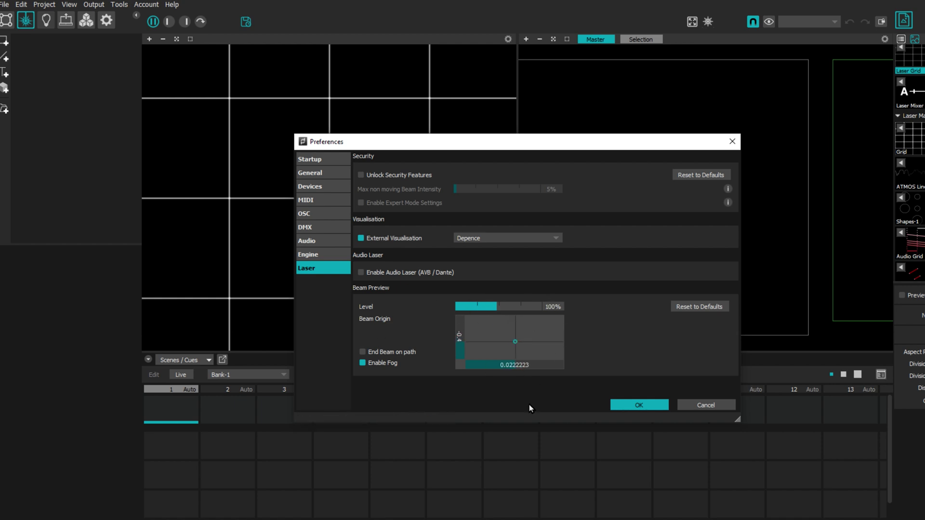
click(627, 405)
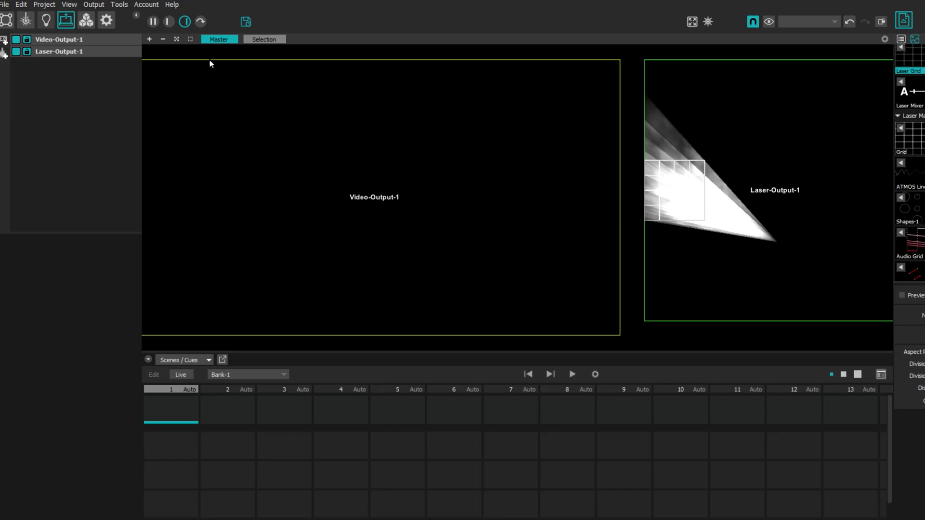
Delete Video-Output-1, and enlarge and centre Laser Quad-1 so it fills most of the laser output.
click(65, 40)
key(Delete)
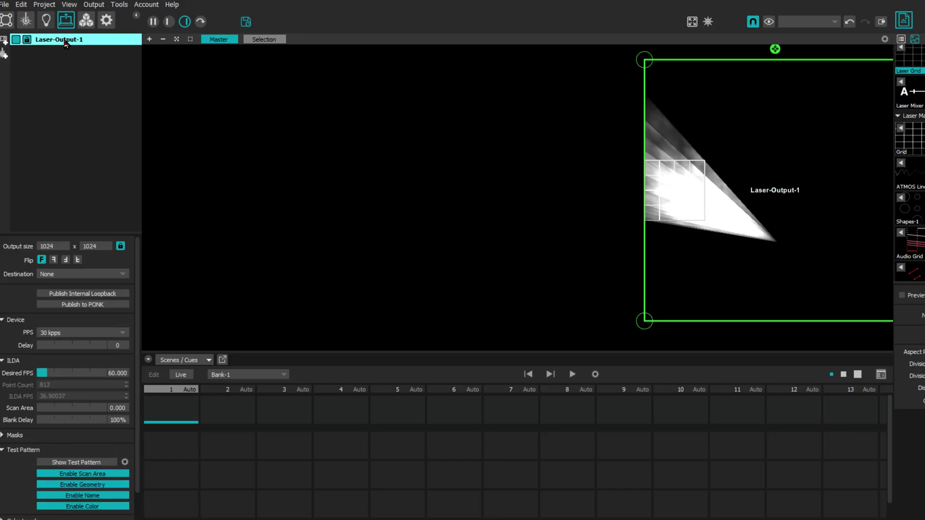
scroll(732, 183, down, 2)
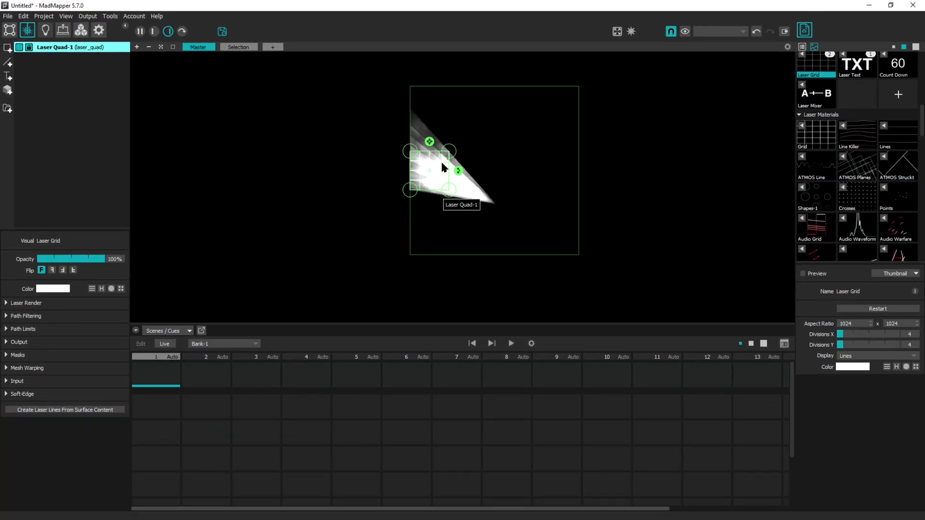
drag(427, 170, 483, 163)
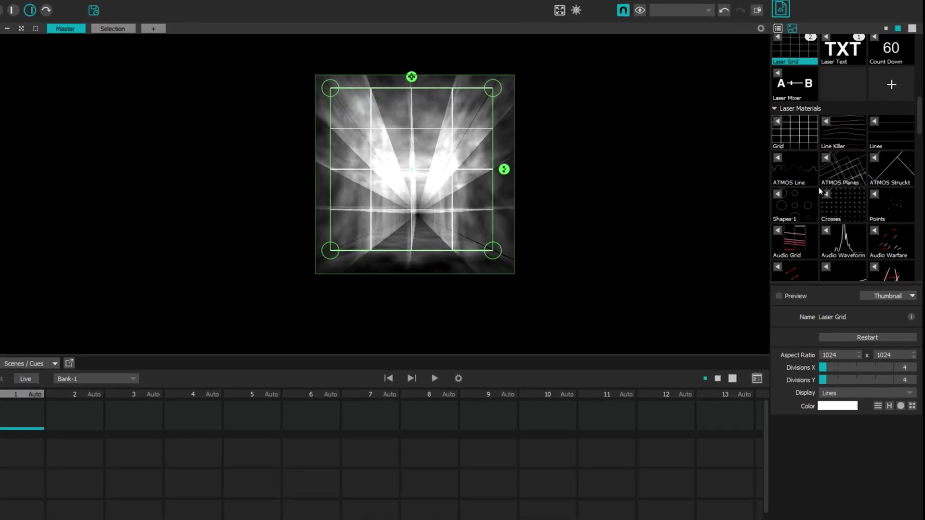
Apply the Floating Sin laser material to Laser Quad-1 and raise its animation speed.
scroll(823, 144, down, 5)
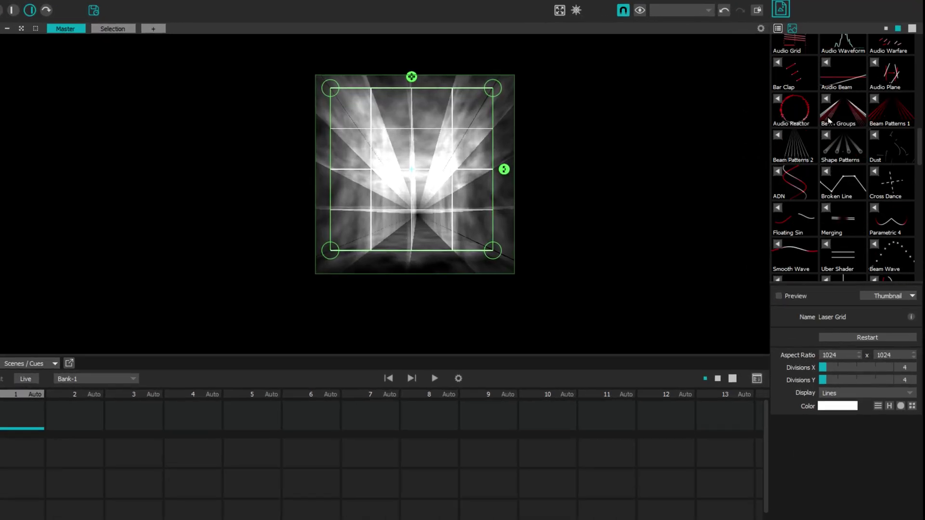
scroll(852, 103, up, 5)
scroll(831, 125, down, 5)
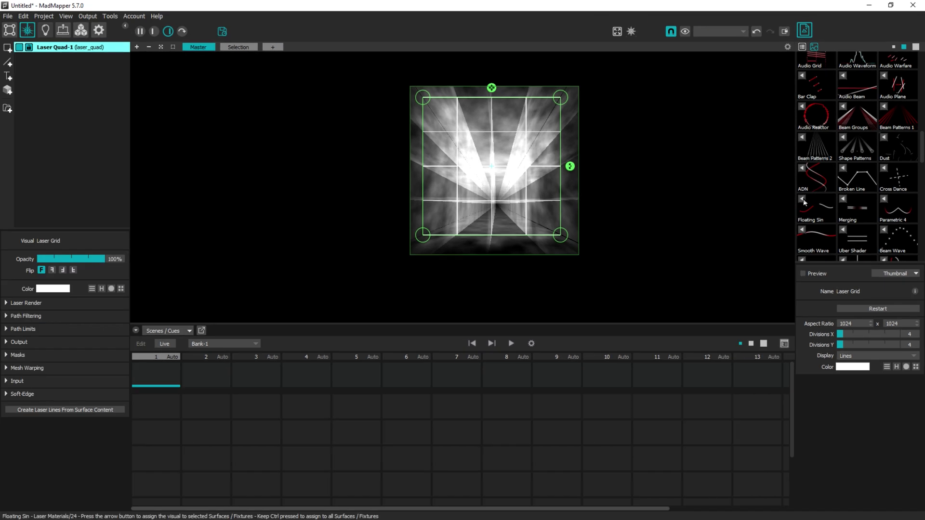
click(781, 220)
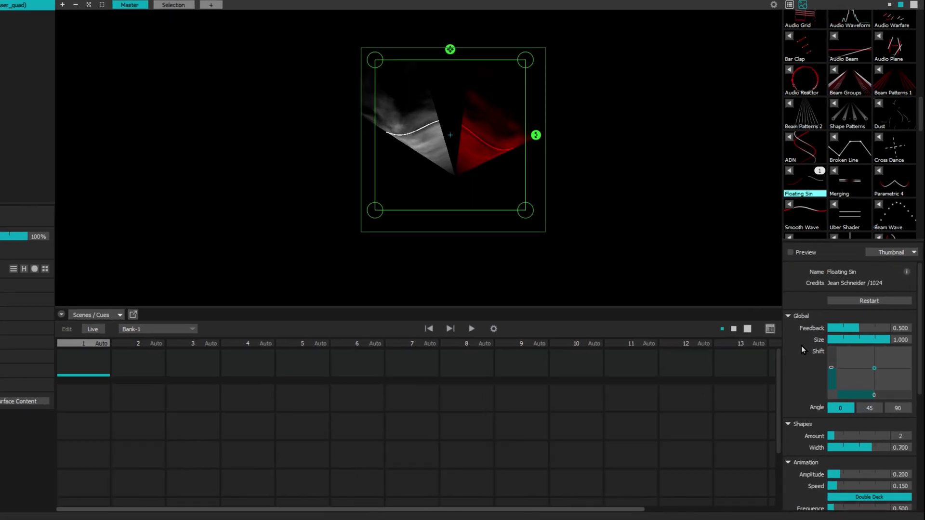
scroll(842, 461, down, 2)
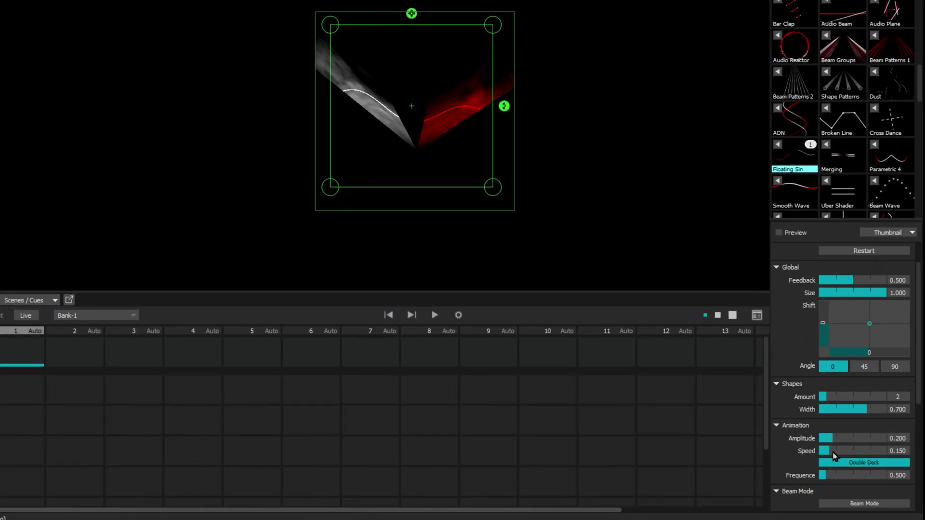
drag(832, 453, 846, 467)
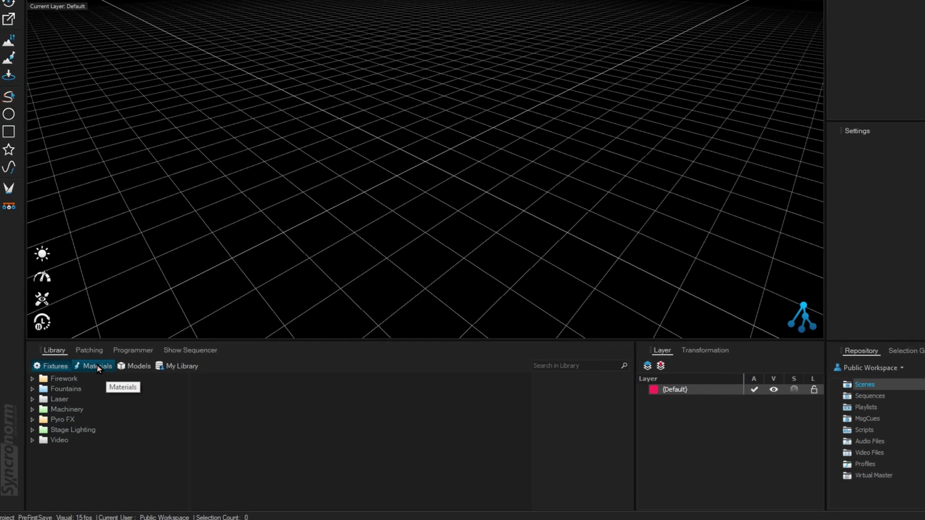
Switch to Depence and place an Atom 20 fixture from the Kvant Lasers library on the scene grid.
double_click(53, 397)
click(96, 420)
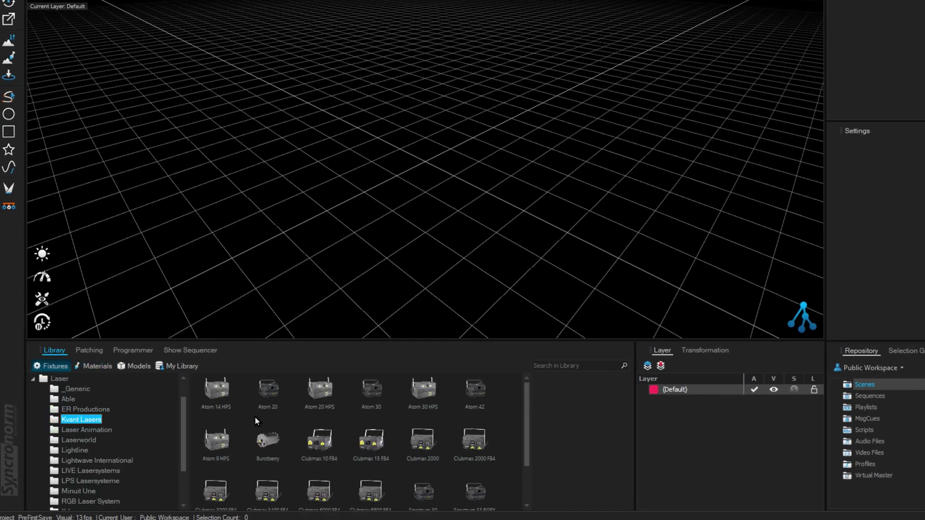
drag(352, 194, 363, 193)
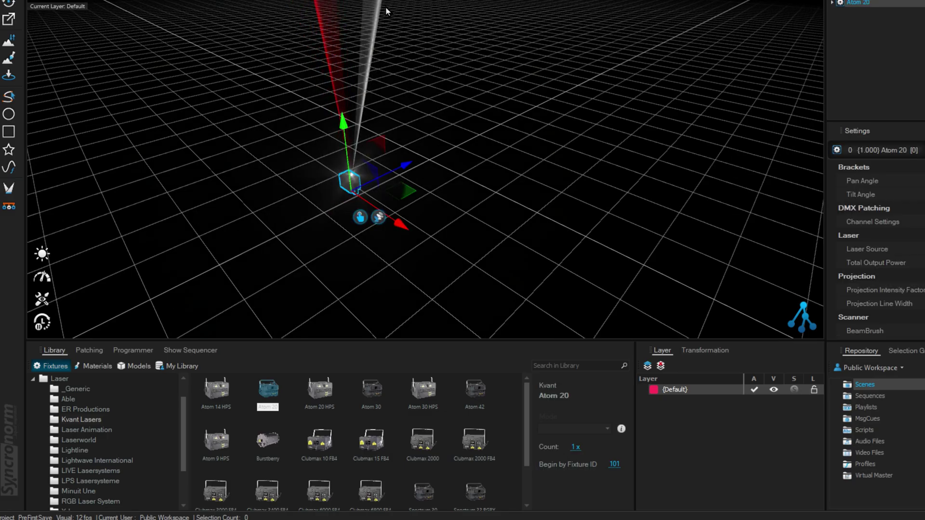
Rotate the Atom 20 so its beams run horizontally along the grid, and toggle Live mode and back.
scroll(458, 173, down, 3)
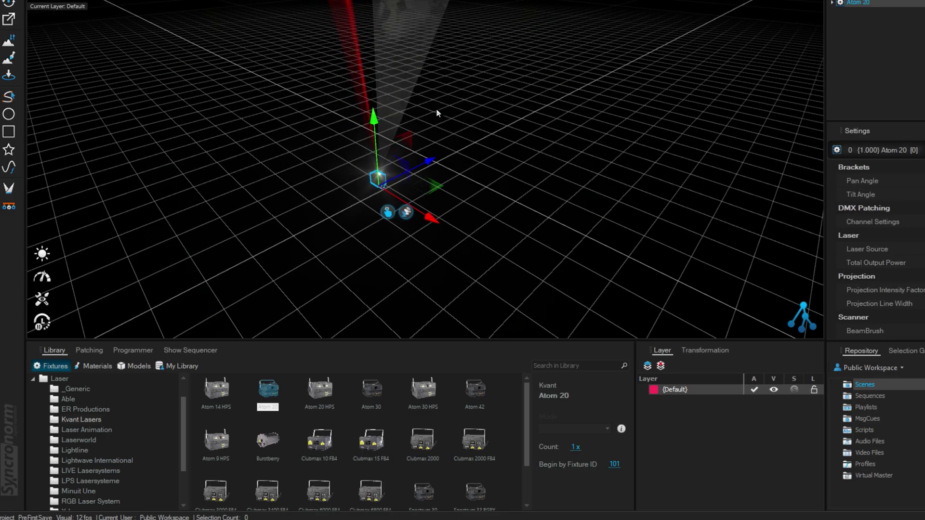
click(8, 3)
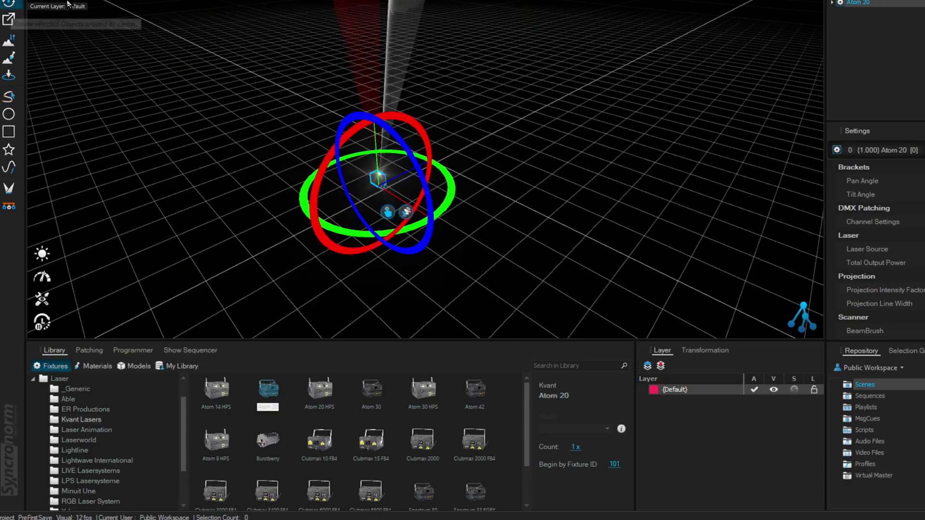
drag(358, 128, 322, 186)
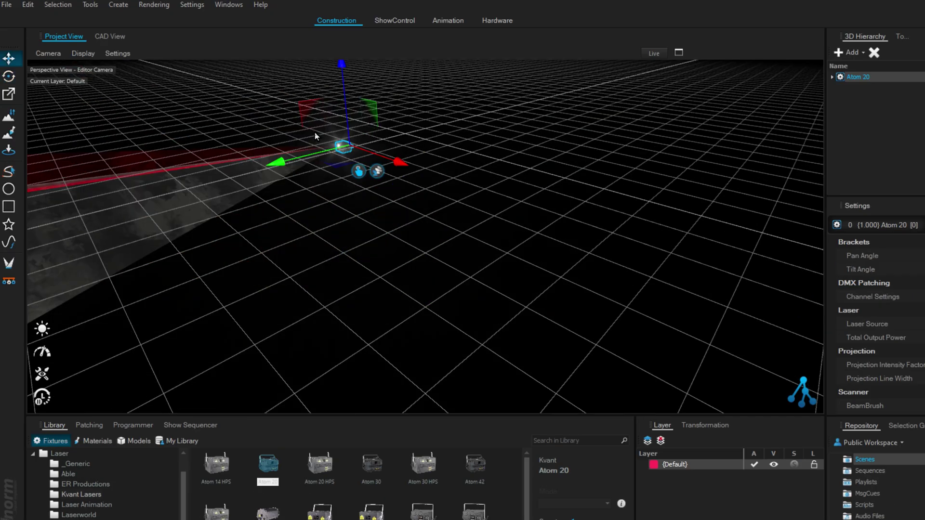
drag(315, 136, 492, 240)
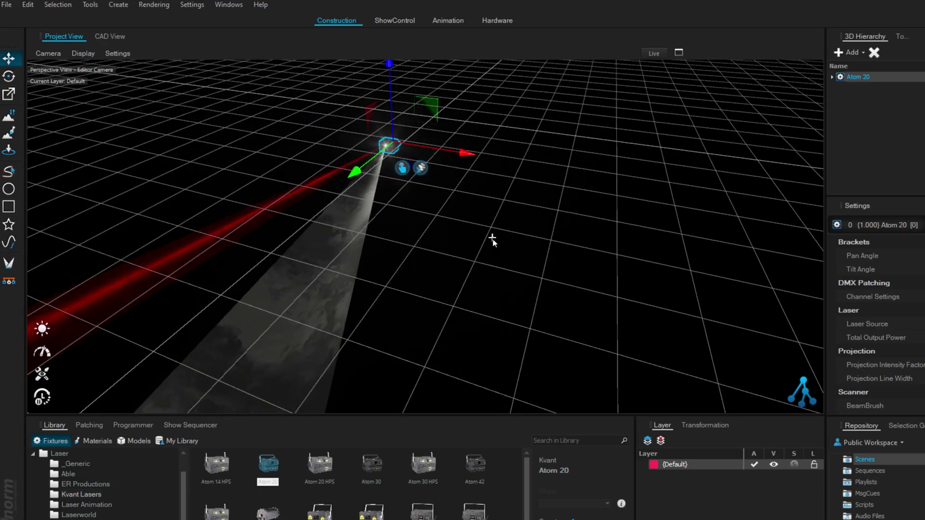
click(653, 52)
click(653, 52)
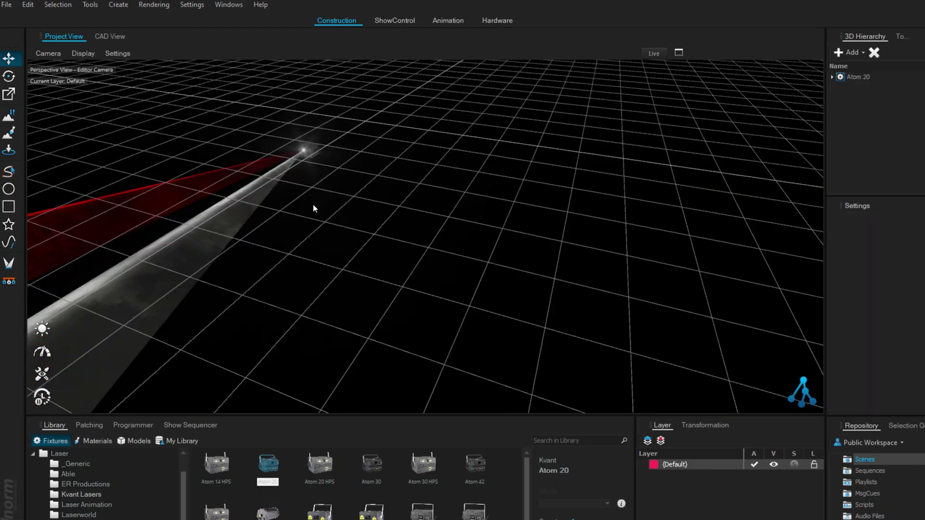
Copy the Atom 20 repeatedly along its red axis to build a row of four spaced lasers.
click(306, 152)
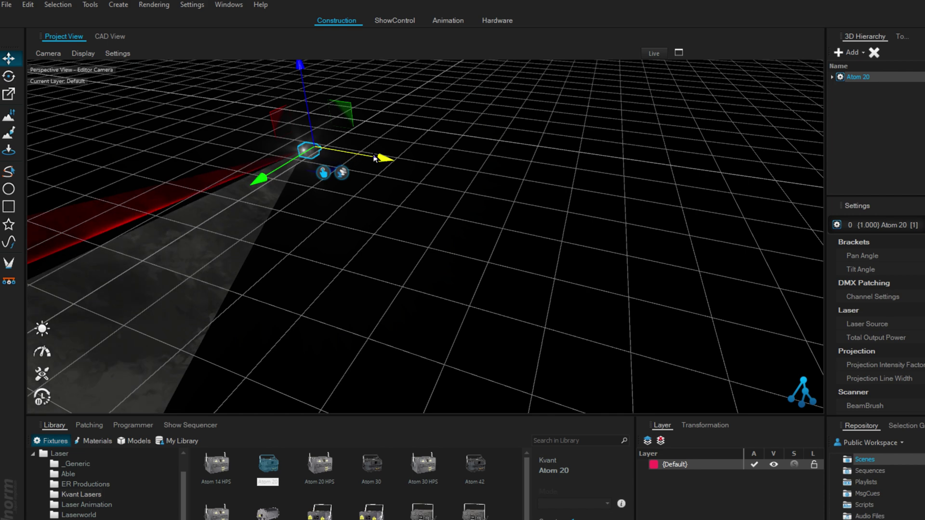
drag(382, 159, 625, 203)
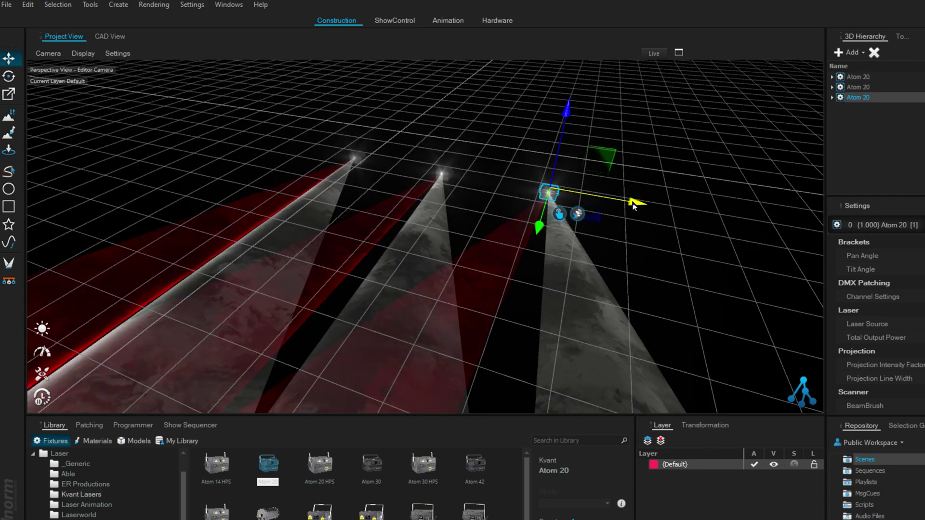
drag(616, 199, 742, 221)
drag(574, 170, 443, 143)
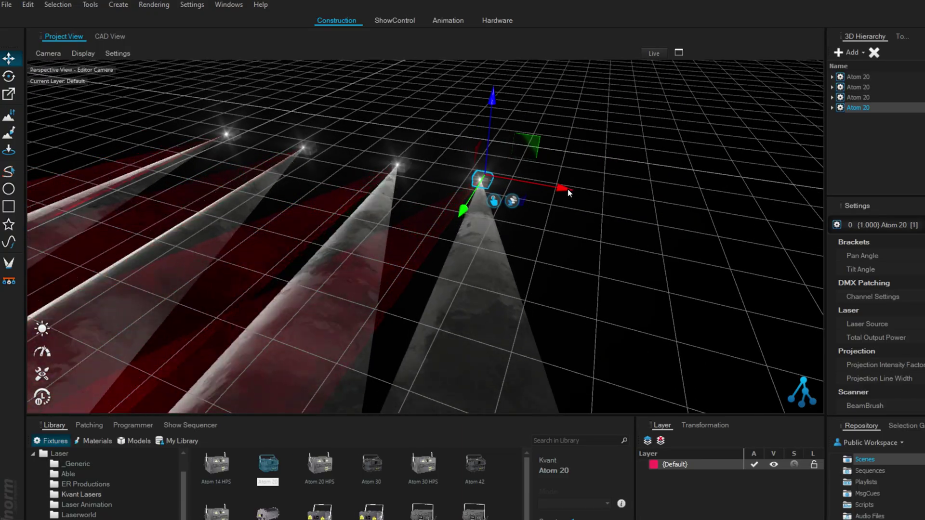
click(578, 189)
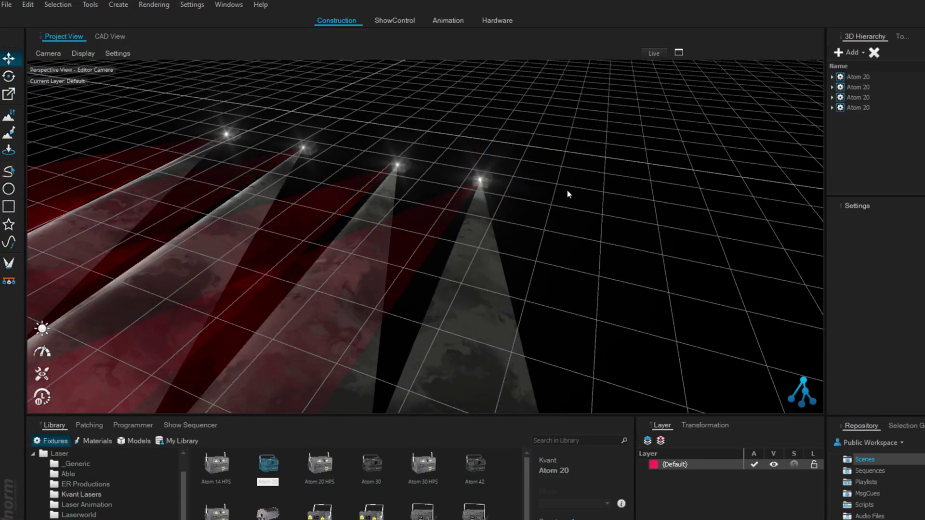
click(478, 179)
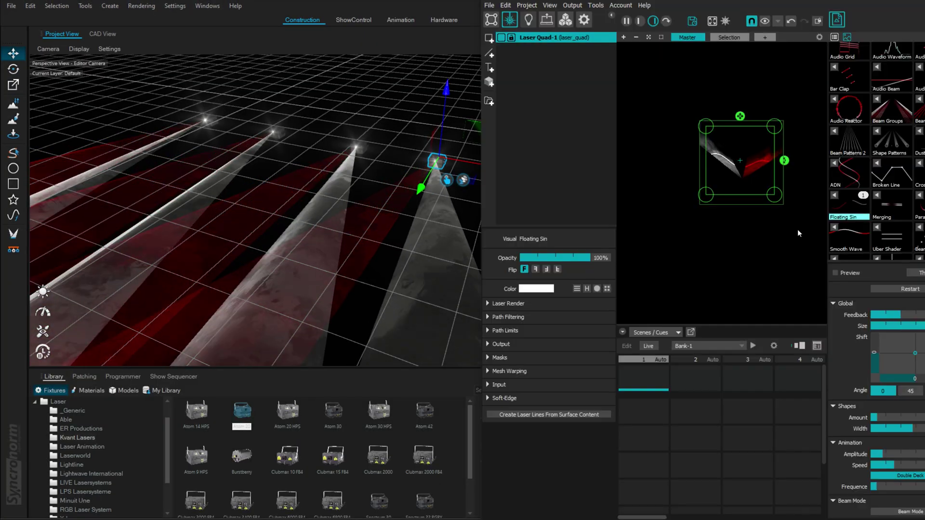
Switch to MadMapper, add Laser-Output-2, Laser-Output-3 and Laser-Output-4, and line up all four outputs side by side.
scroll(710, 141, down, 2)
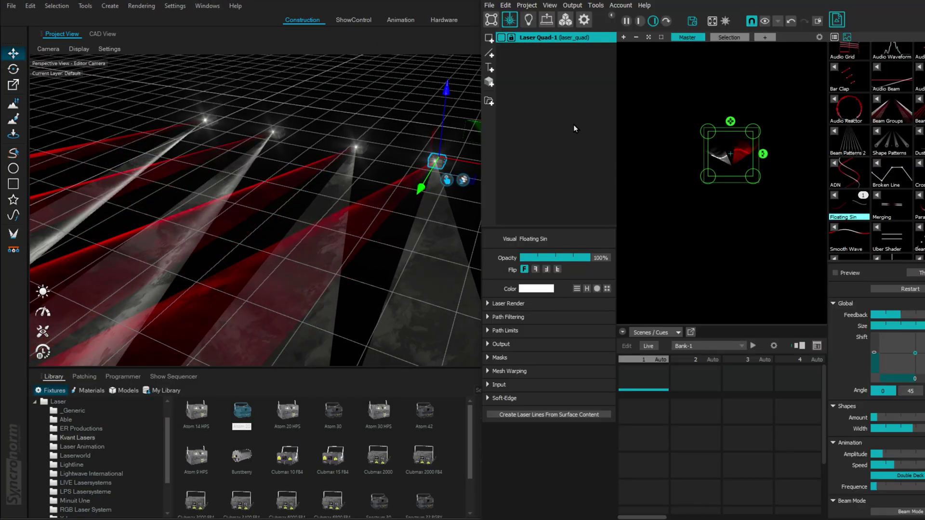
click(547, 20)
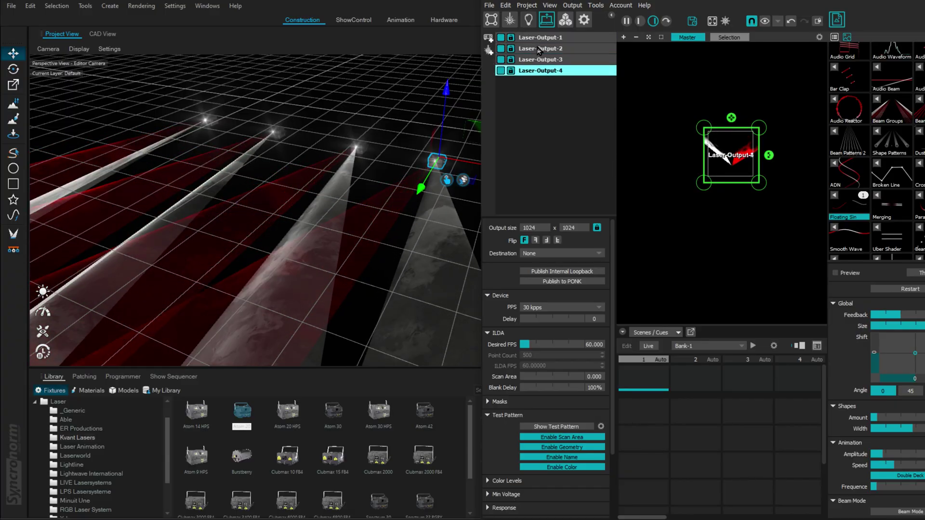
drag(711, 145, 795, 155)
click(526, 62)
drag(539, 70, 775, 172)
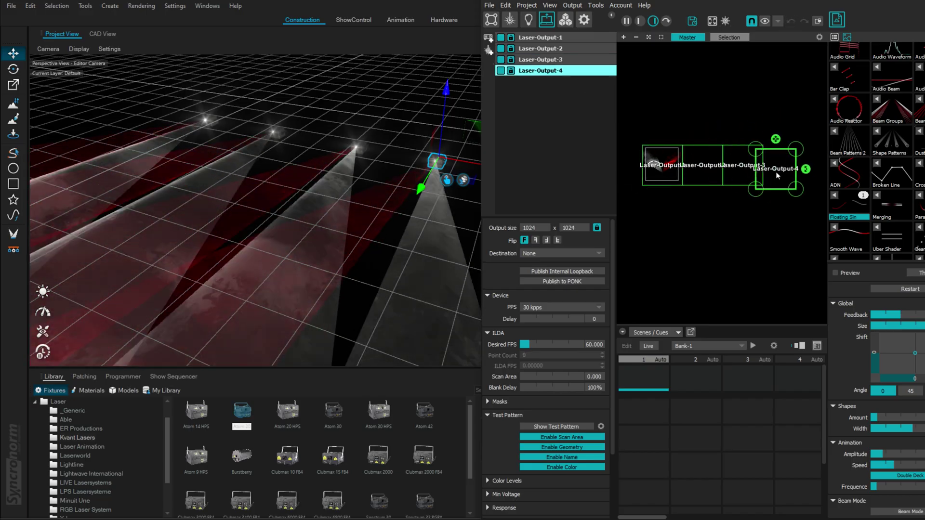
Stretch Laser Quad-1 across the whole row of four laser outputs.
click(510, 23)
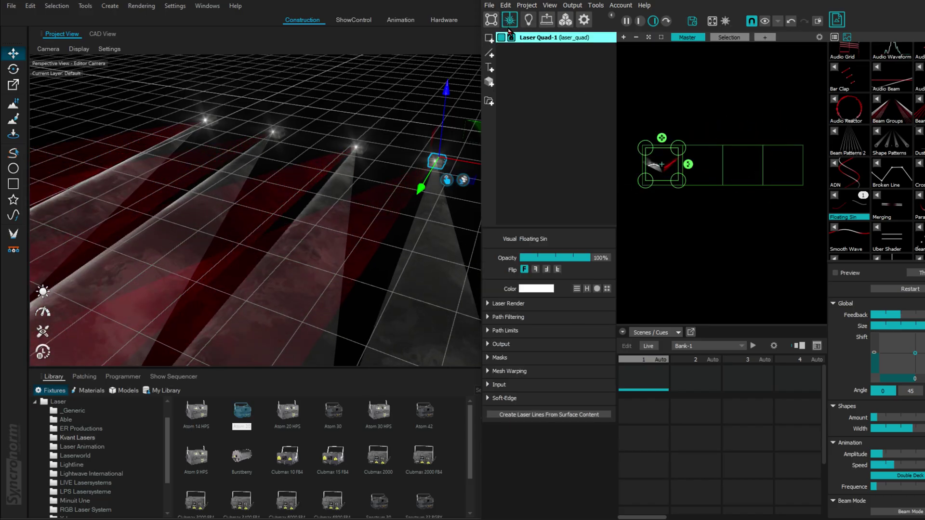
scroll(684, 104, down, 2)
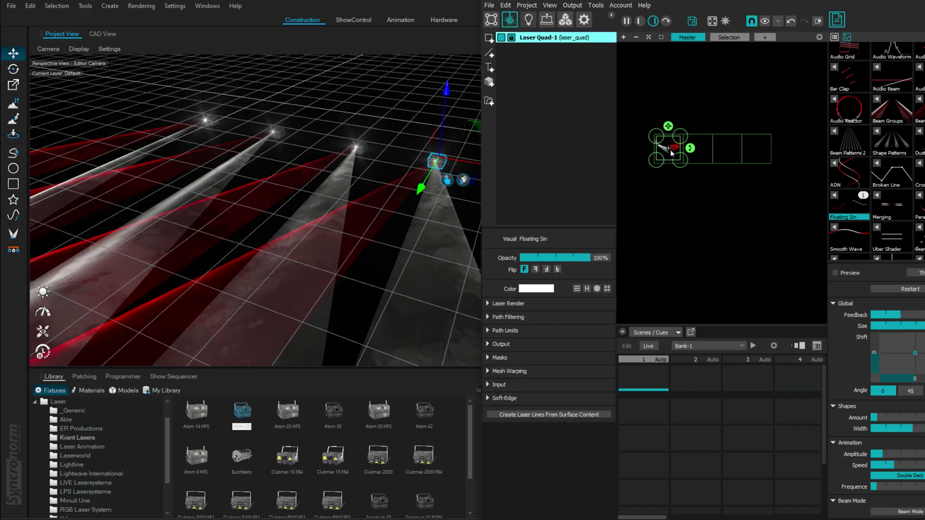
drag(677, 135, 695, 82)
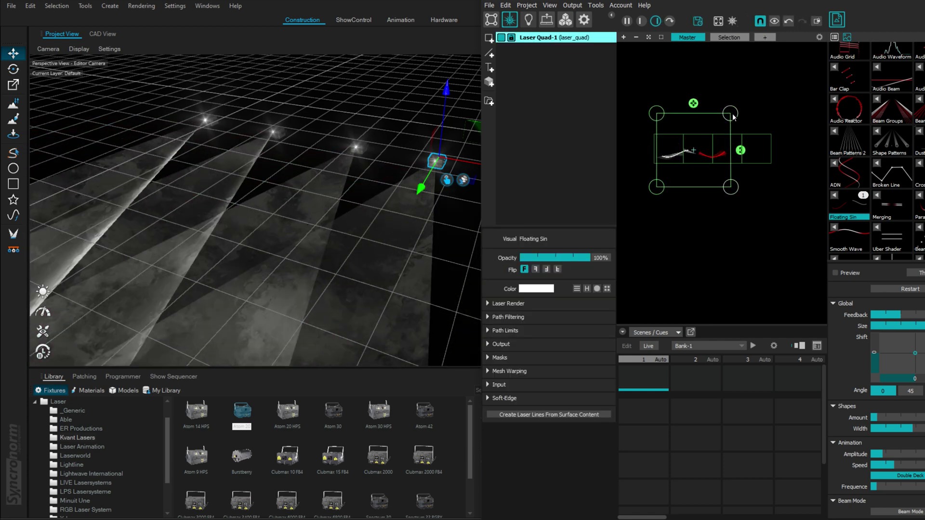
drag(732, 115, 784, 123)
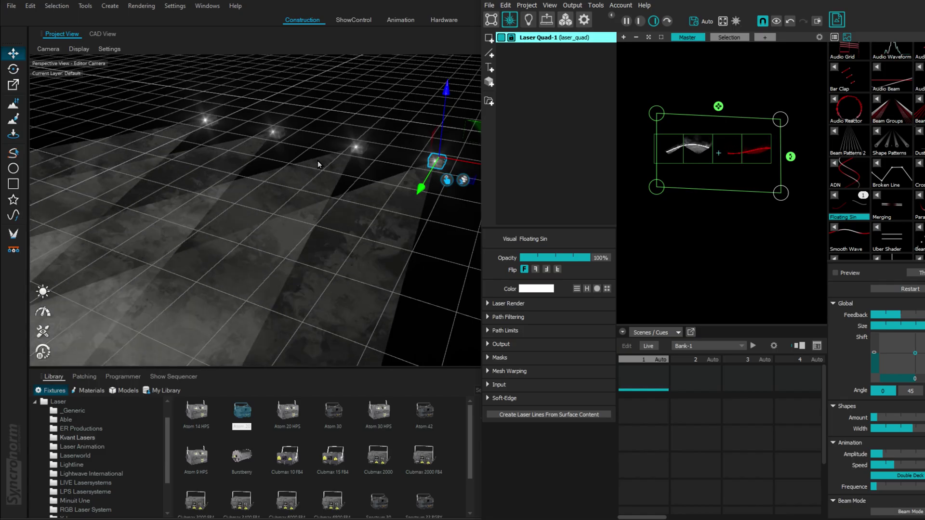
Go through Laser-Output-1 to Laser-Output-4 one by one to check which section of the canvas each covers.
click(546, 20)
click(547, 39)
click(550, 48)
click(549, 59)
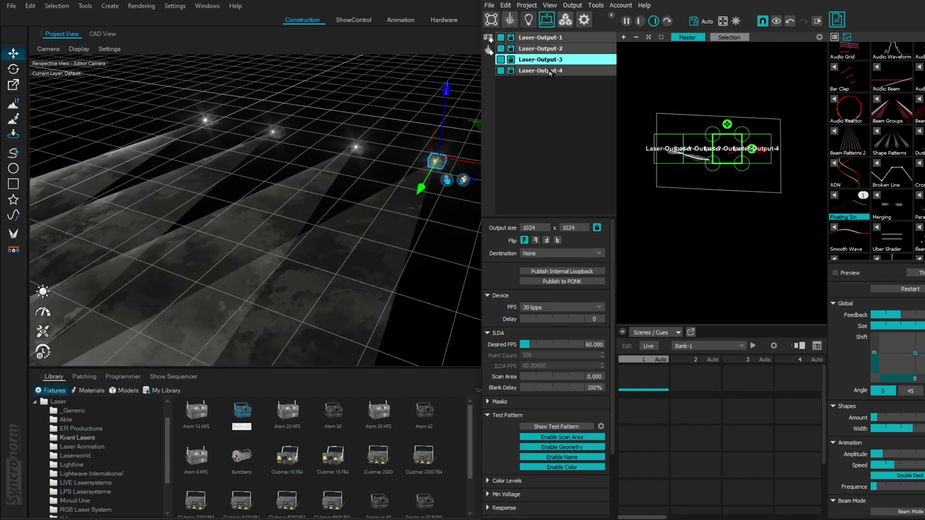
click(546, 70)
Switch to Depence and assign consecutive Laser Source numbers to the second, third and fourth Atom 20, from 2 to 4.
click(314, 118)
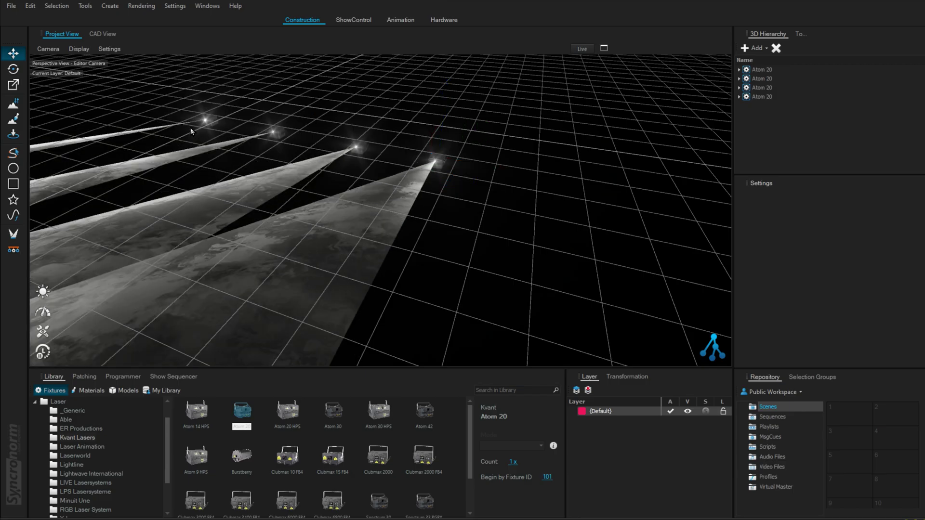
click(205, 120)
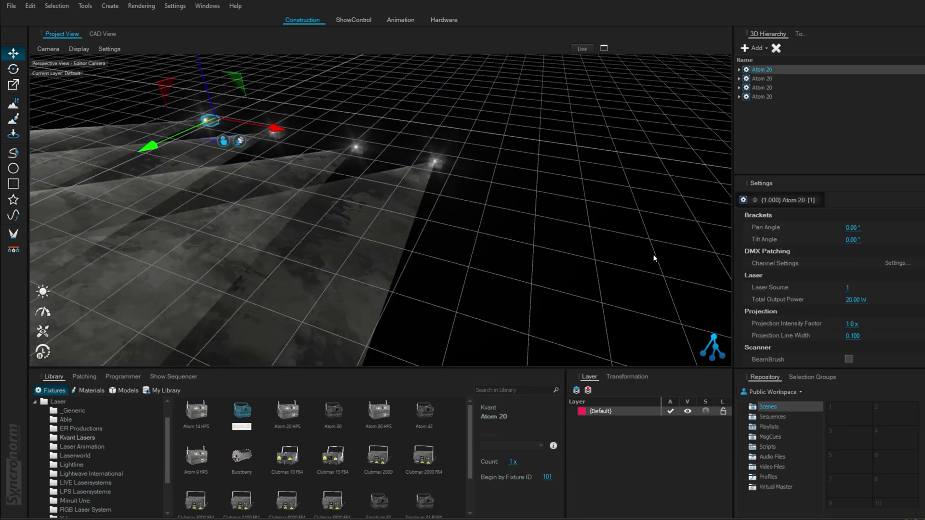
click(273, 134)
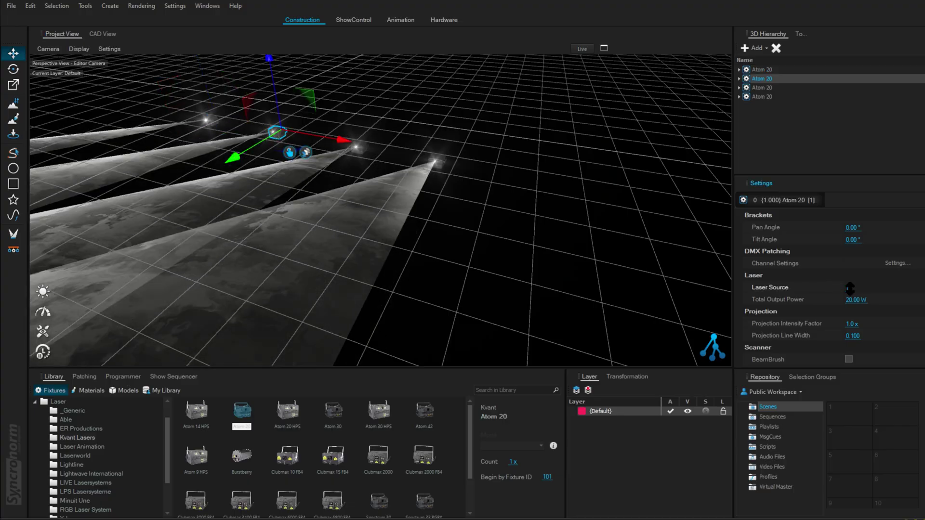
click(849, 287)
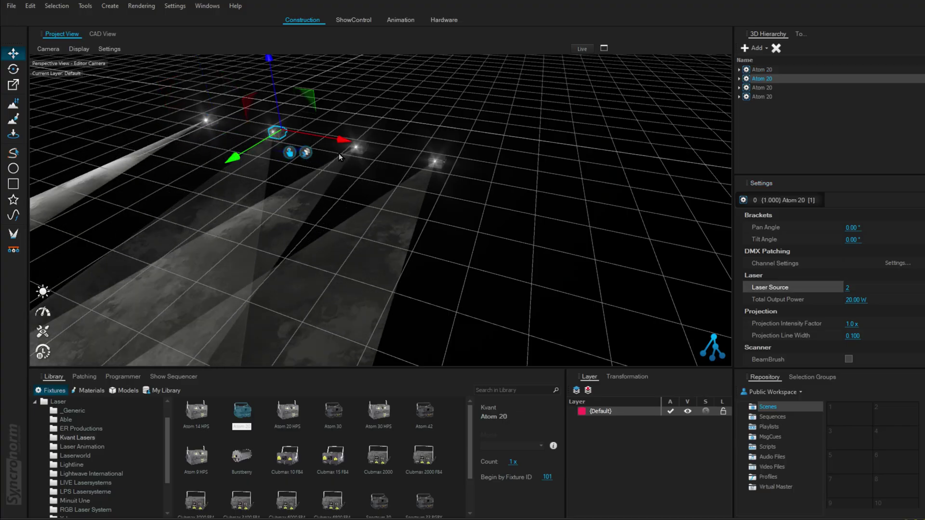
click(353, 147)
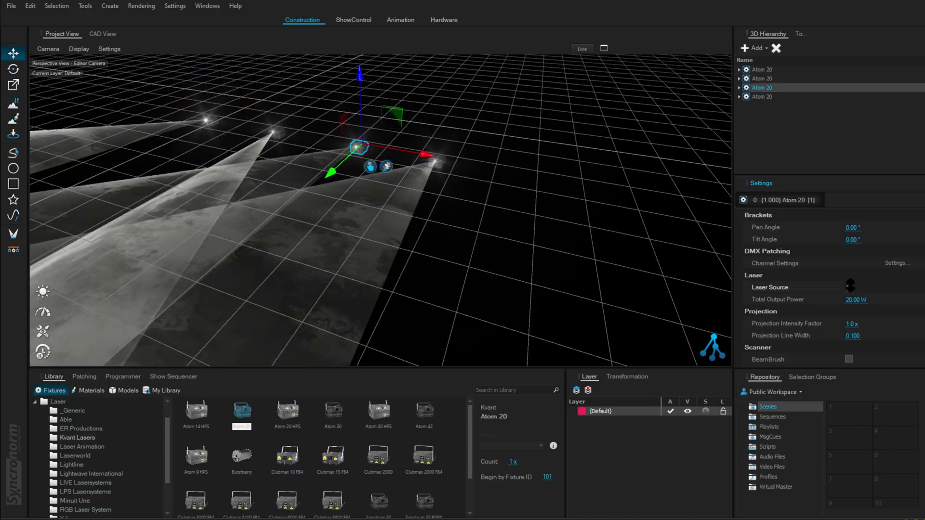
click(435, 162)
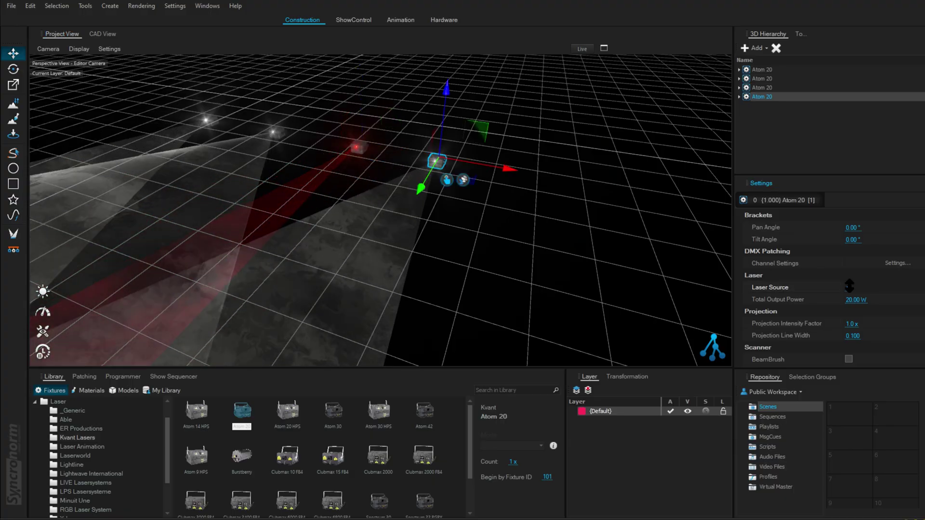
Frame the four beams from the front, switch to MadMapper and apply the Broken Line laser material to Laser Quad-1.
scroll(391, 212, down, 2)
drag(391, 212, 440, 159)
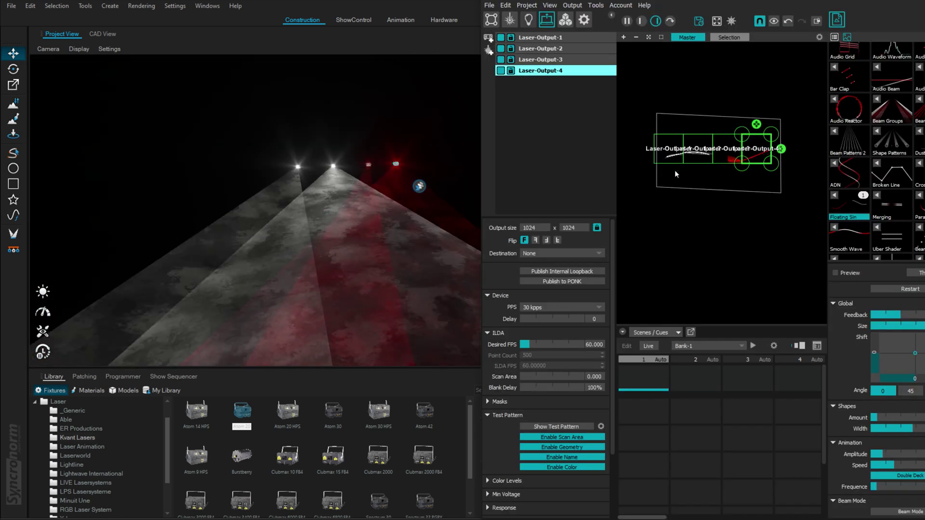
click(509, 19)
click(723, 176)
drag(780, 238, 813, 264)
click(880, 164)
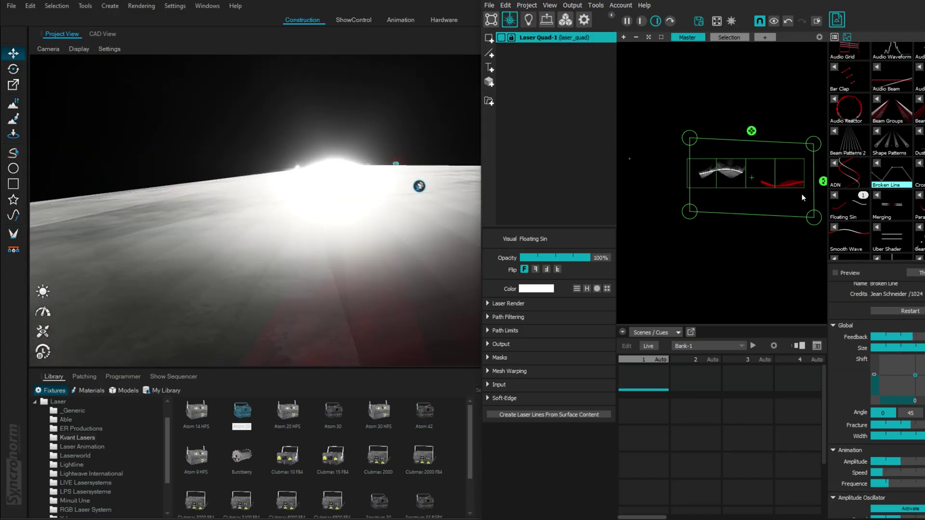
click(877, 164)
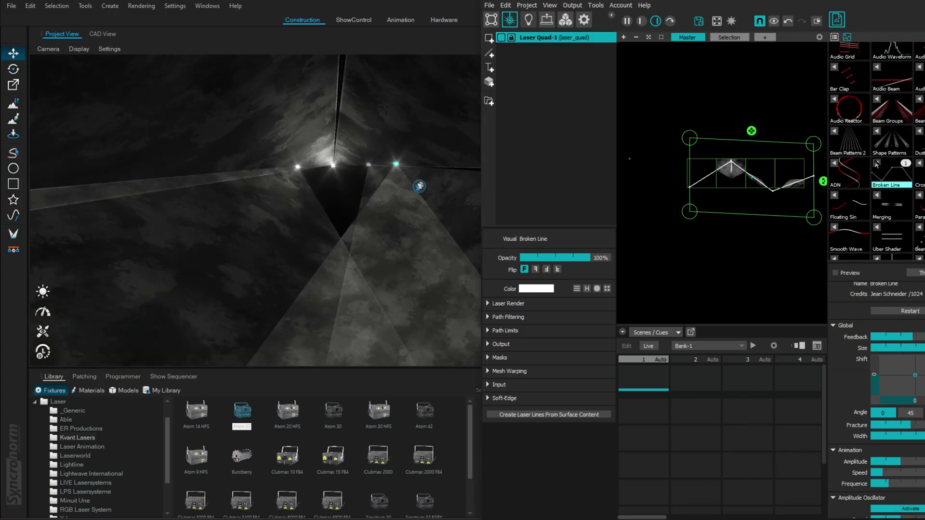
Try the Line Patterns material on Laser Quad-1, and replace it with the Text Generator showing MAD.
scroll(867, 145, down, 10)
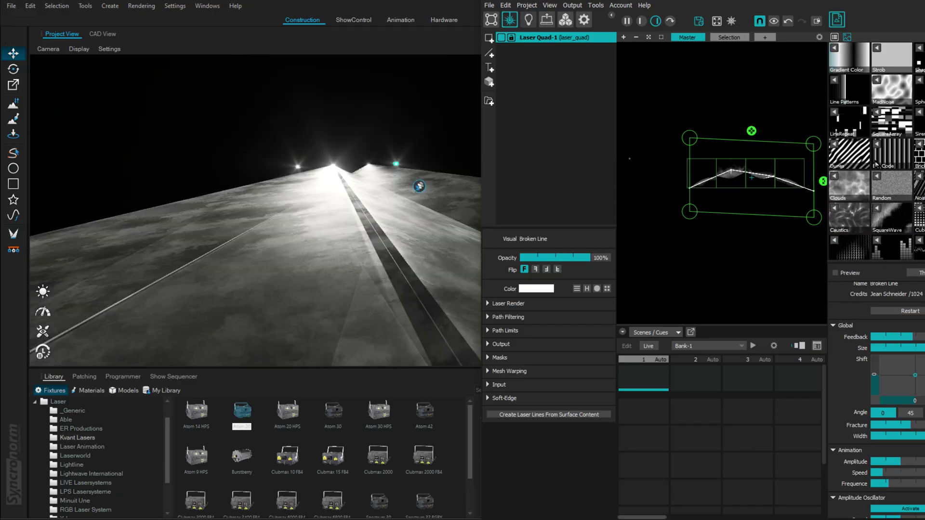
click(859, 102)
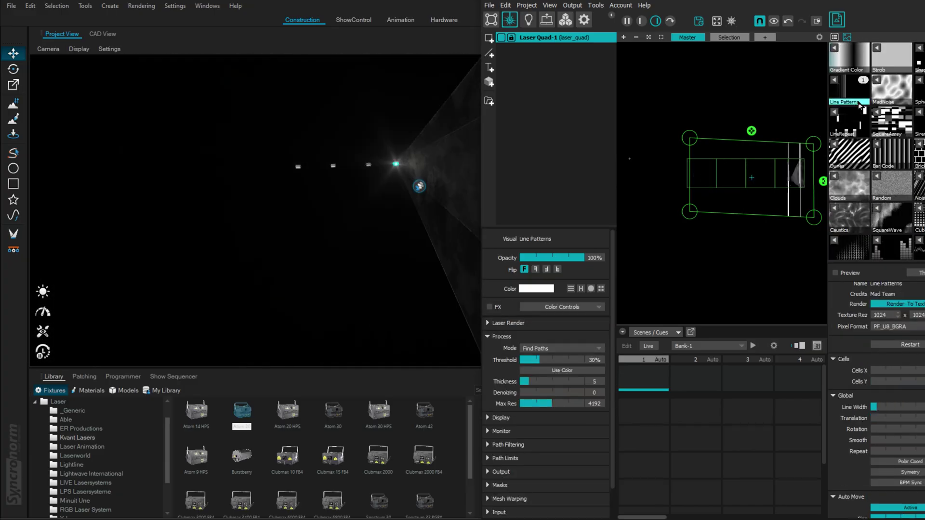
scroll(848, 96, up, 3)
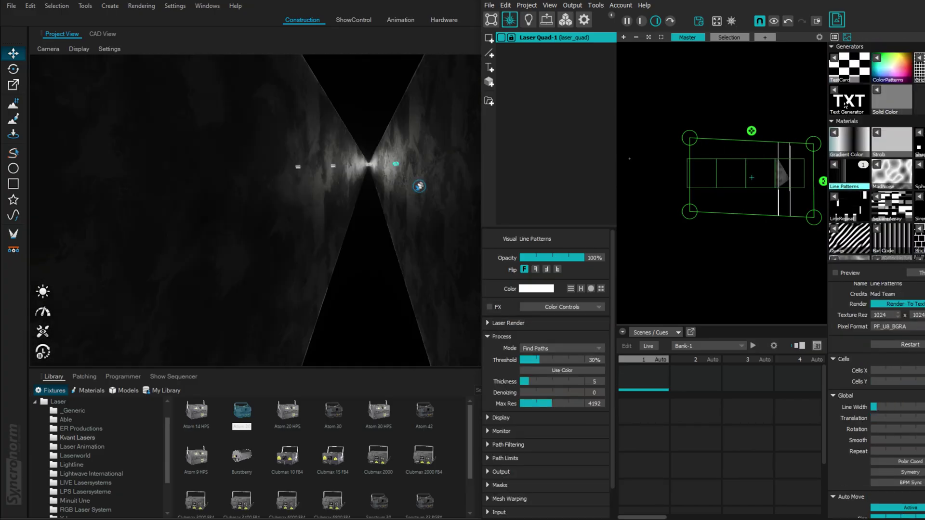
click(837, 91)
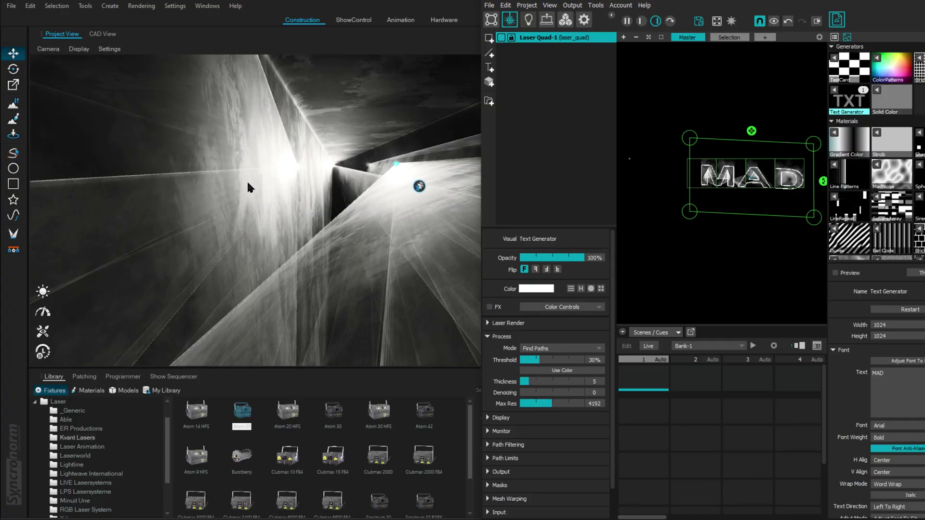
Switch to Depence and examine the projected text beams of the four lasers from several angles.
click(289, 207)
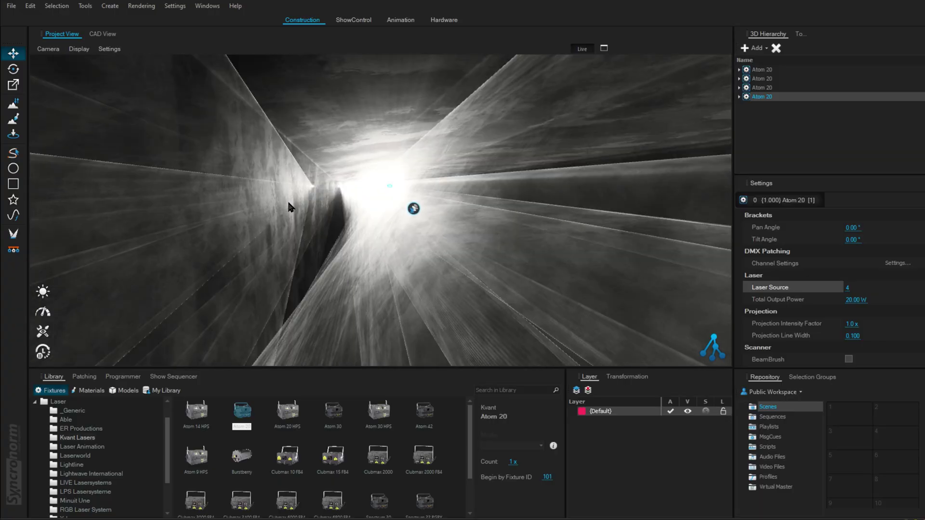
drag(272, 220, 422, 256)
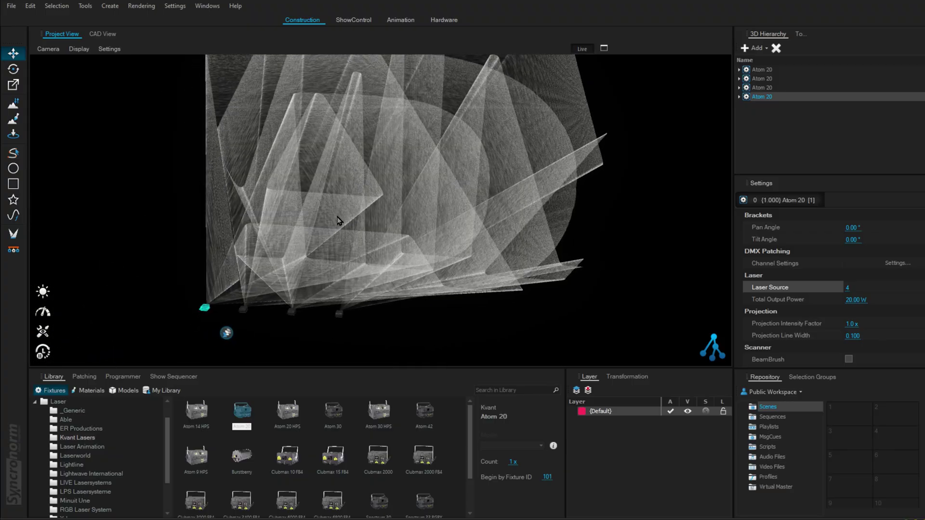
drag(338, 221, 365, 214)
drag(327, 239, 369, 230)
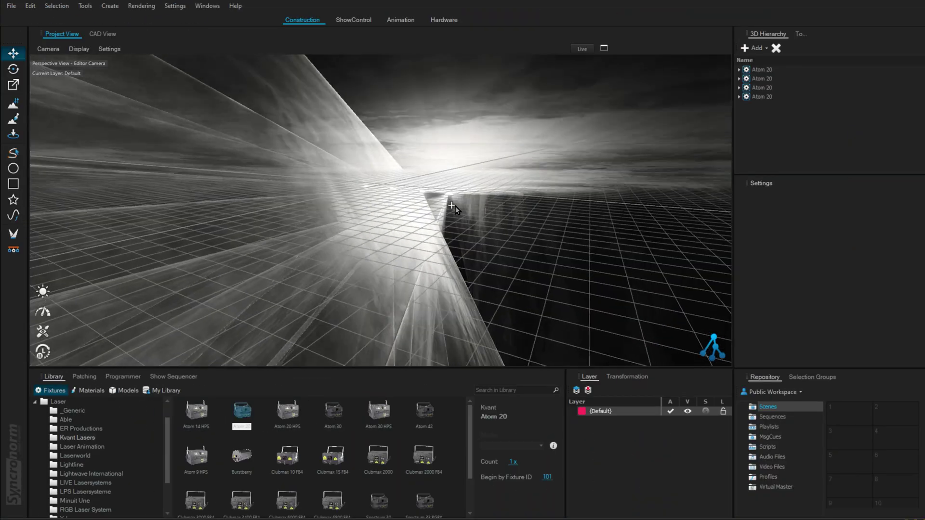
drag(456, 207, 436, 200)
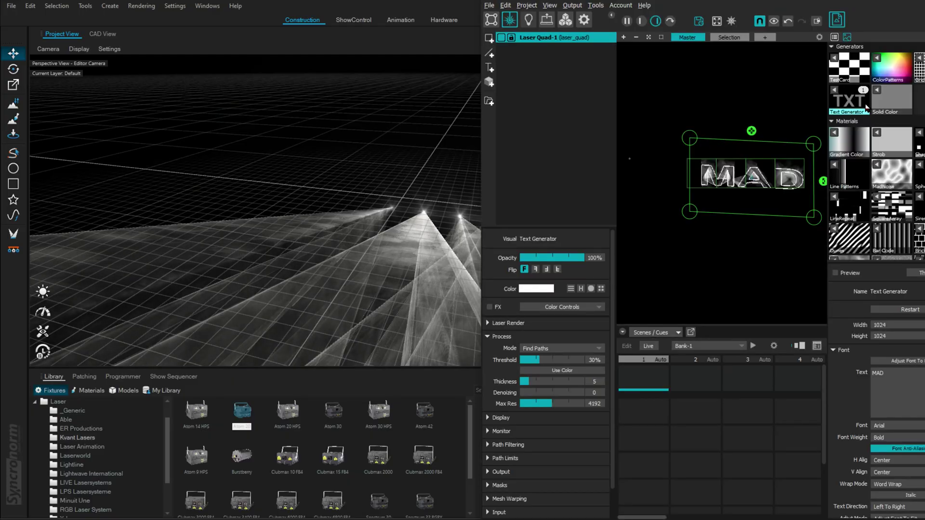
In MadMapper, collapse the Generators, Materials and Laser Generators categories and go to the end of the Laser Materials.
click(831, 47)
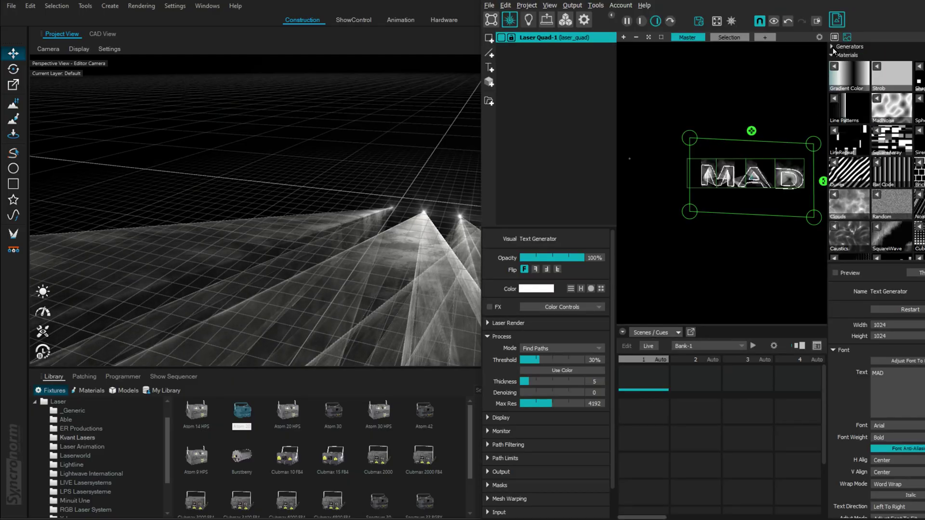
click(833, 56)
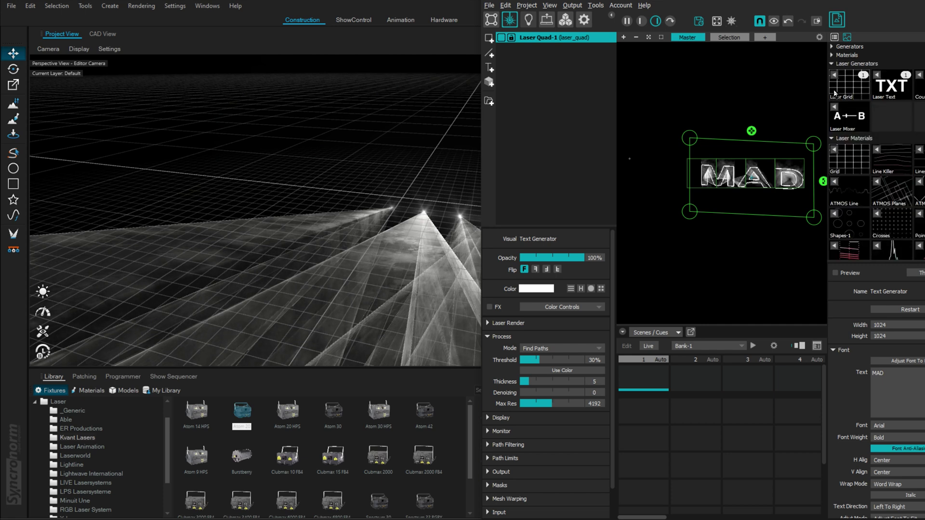
click(830, 65)
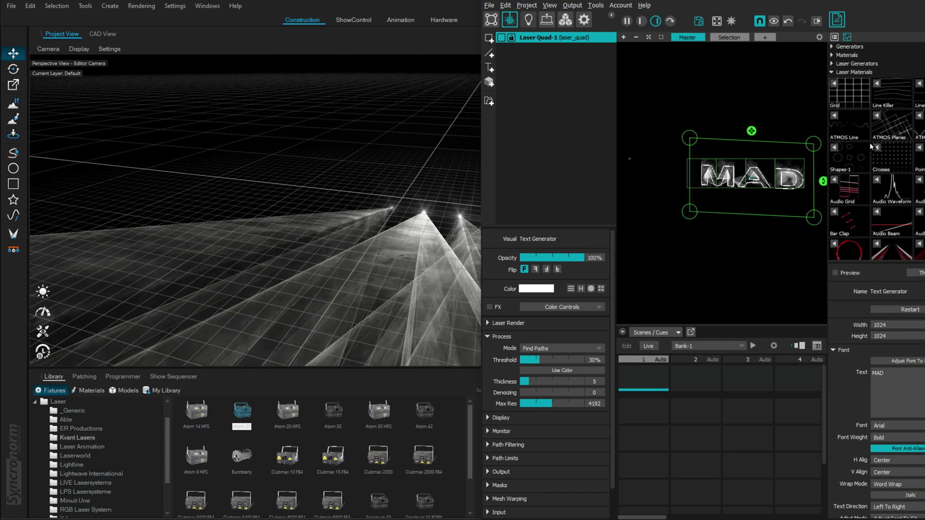
scroll(869, 144, down, 4)
scroll(868, 163, down, 6)
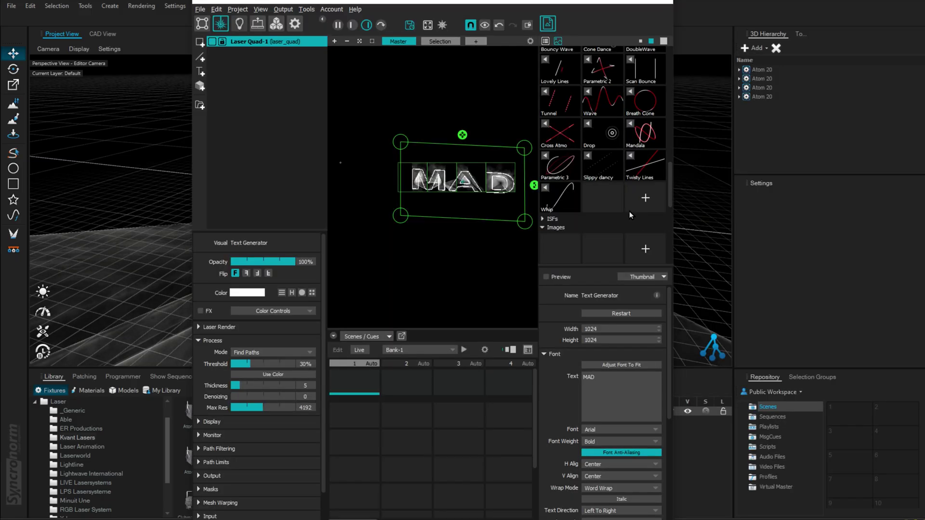
Create a new laser material named "Z 01 Laser Mater" using MadAI.
click(644, 199)
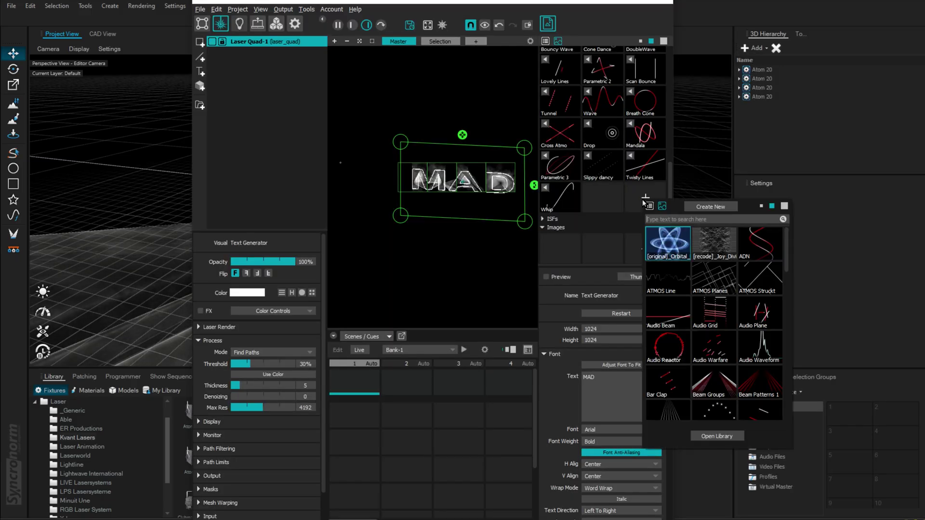
click(707, 206)
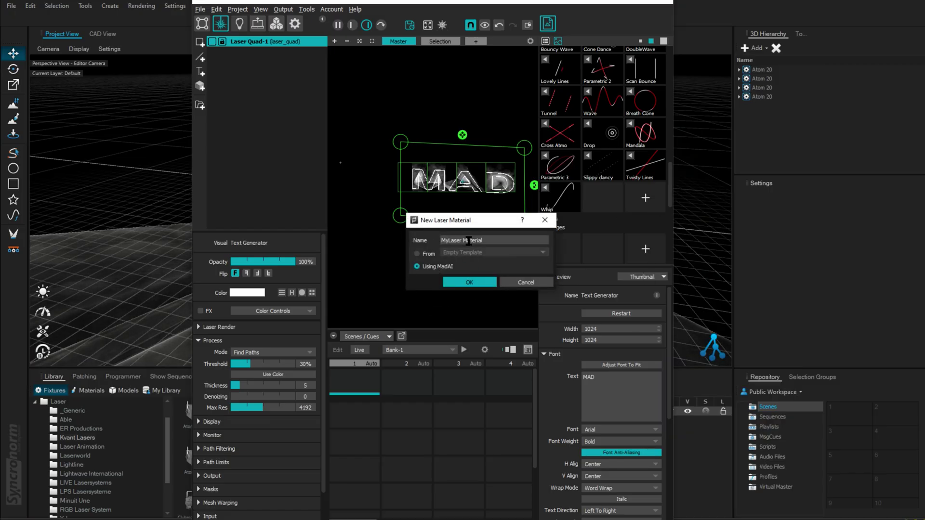
triple_click(540, 239)
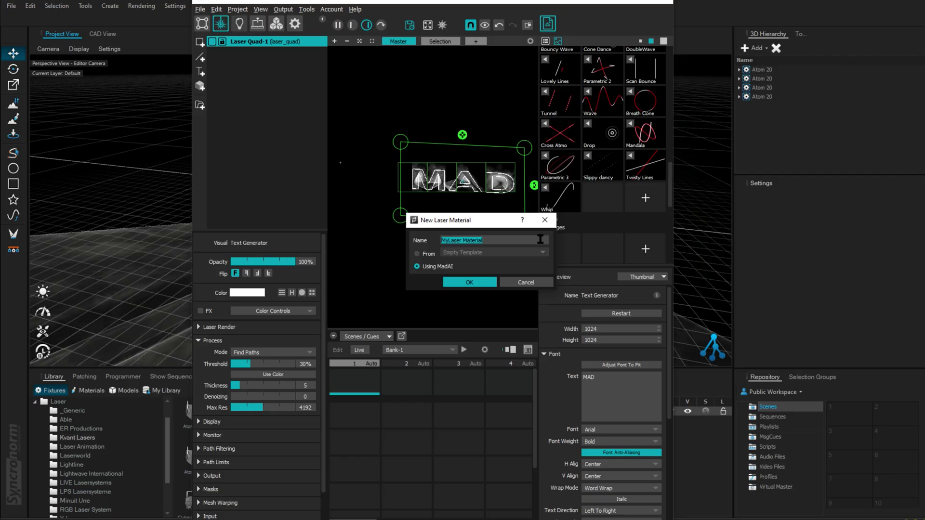
text(Z)
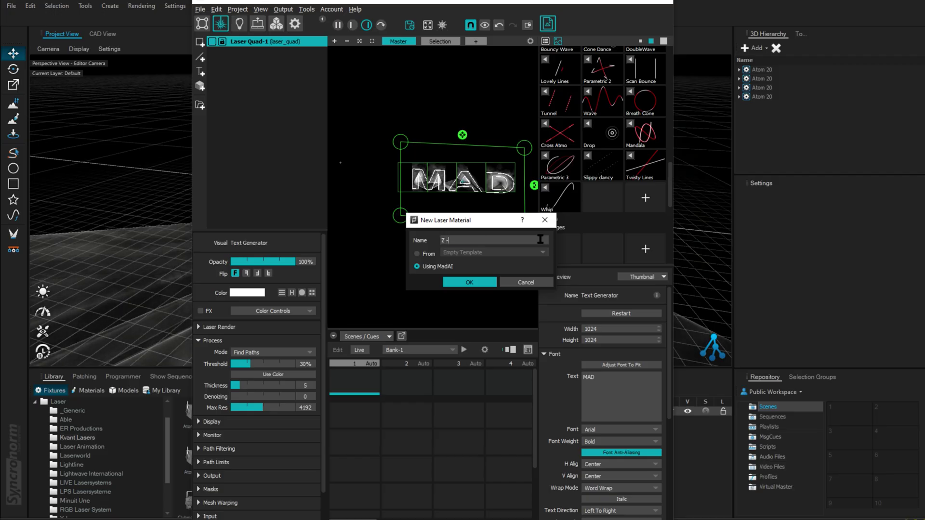
text( 01 Laser Mater)
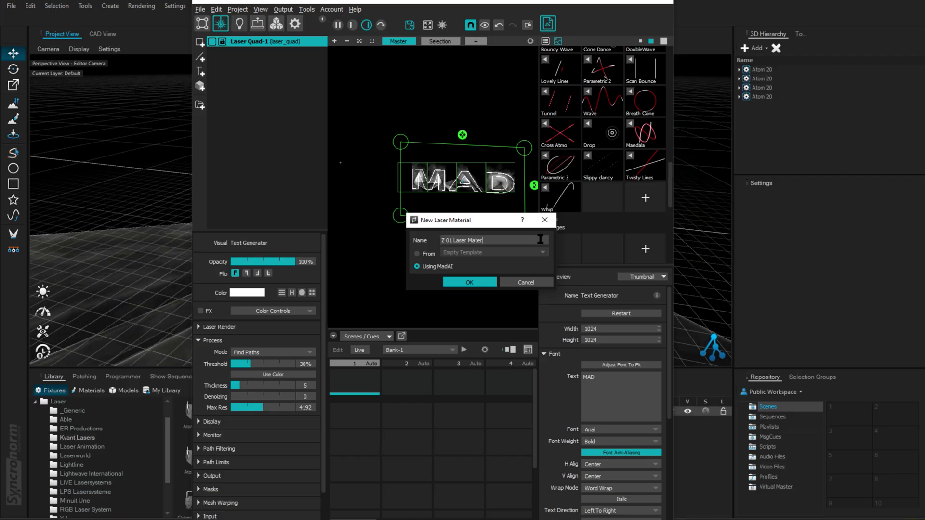
click(470, 283)
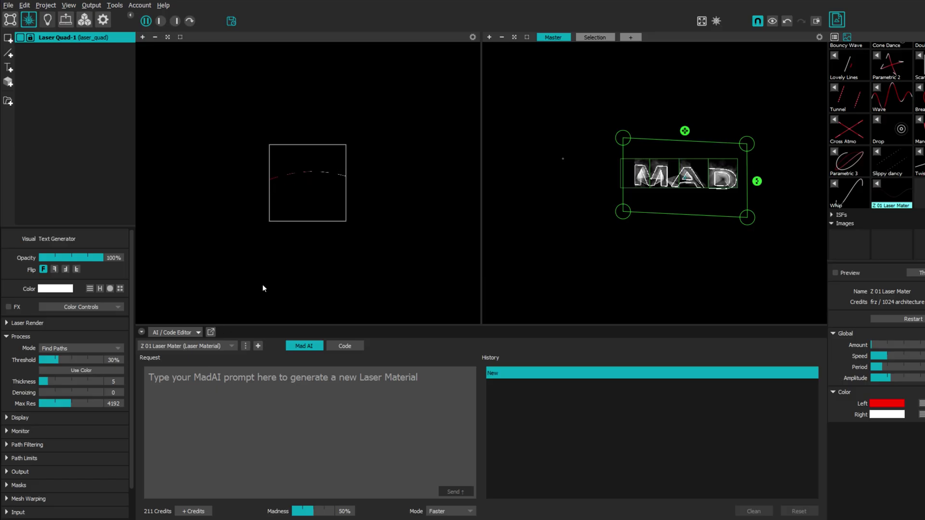
Request from MadAI, in Higher quality mode, a red circle inside a green rectangular outline with circle x and y and line thickness controls.
scroll(270, 180, up, 3)
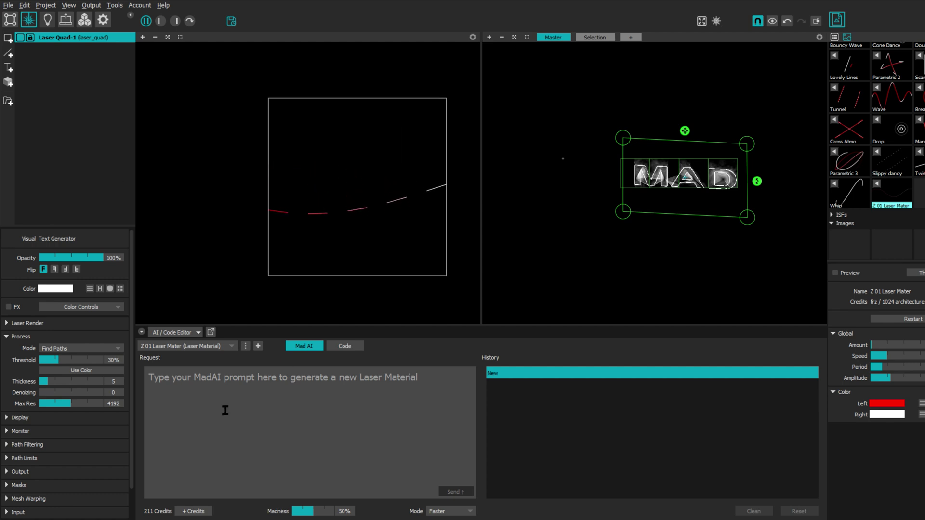
click(183, 370)
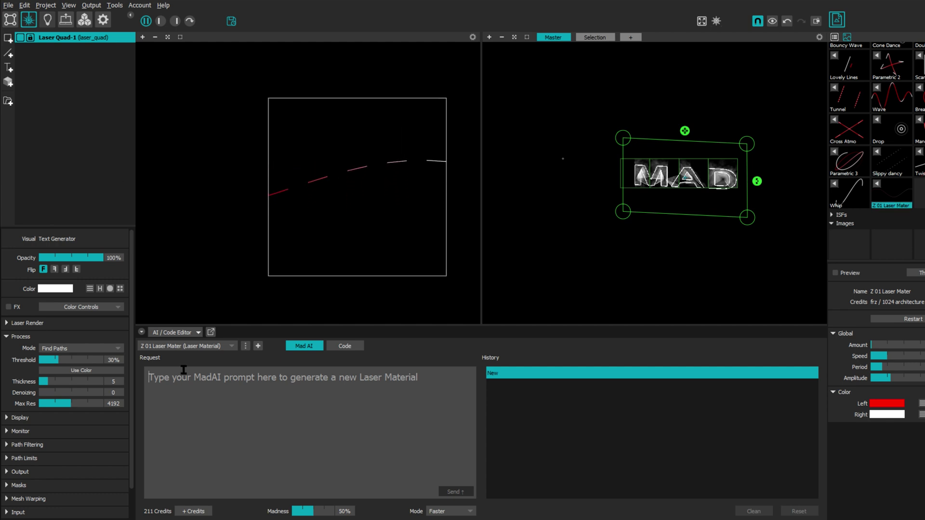
text(a red circle inside a green rectangular outline make circle's x and y control add line thickness control)
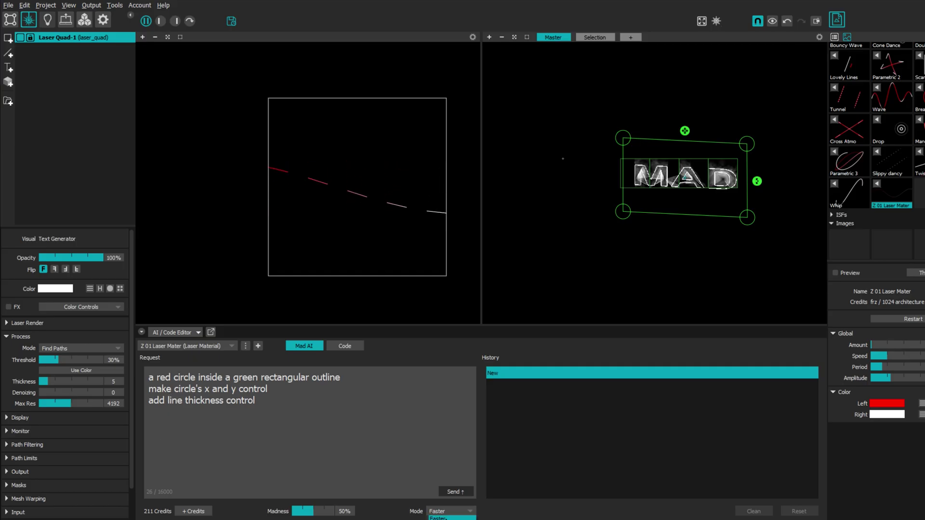
click(434, 511)
click(445, 519)
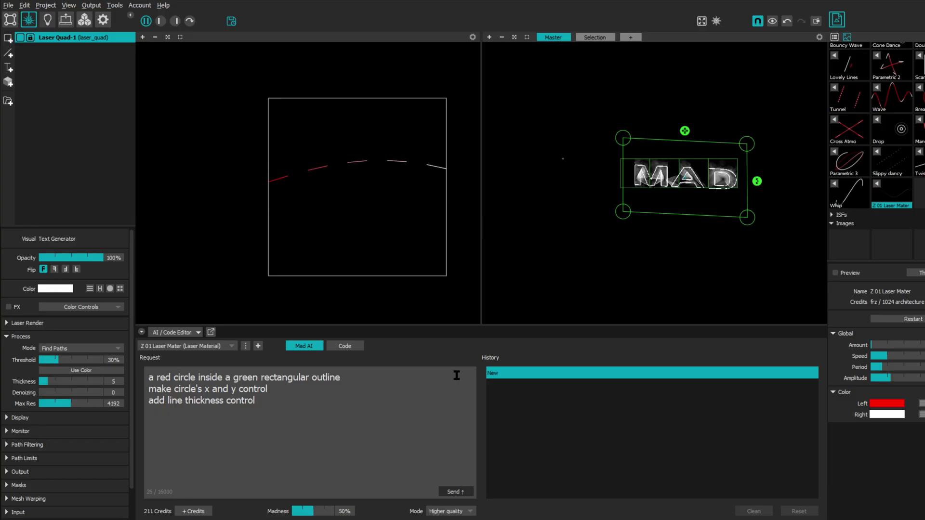
click(457, 491)
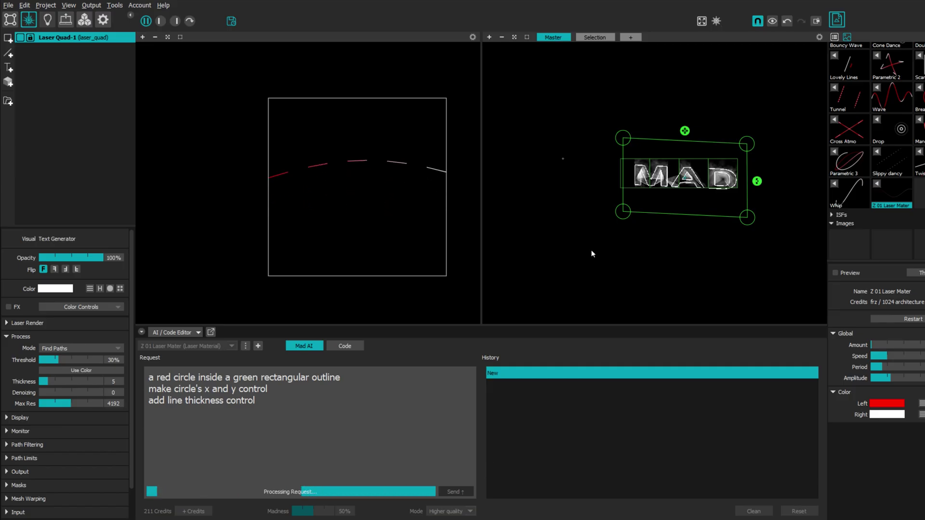
Move the corners of Laser Quad-1 so it covers only the square of the first laser output.
drag(623, 210, 622, 189)
drag(623, 140, 620, 158)
scroll(643, 164, up, 3)
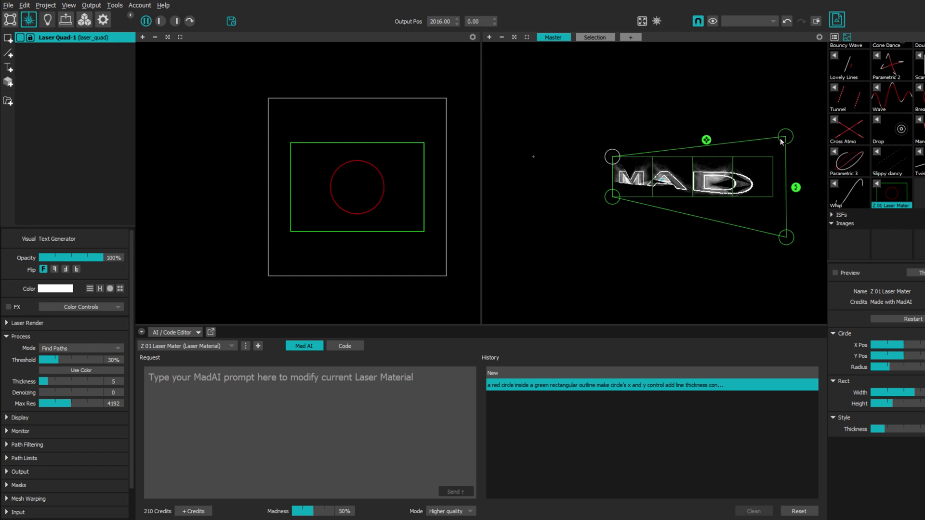
drag(782, 139, 666, 244)
Apply Z 01 Laser Mater to Laser Quad-1 and deselect the quad.
scroll(650, 195, up, 8)
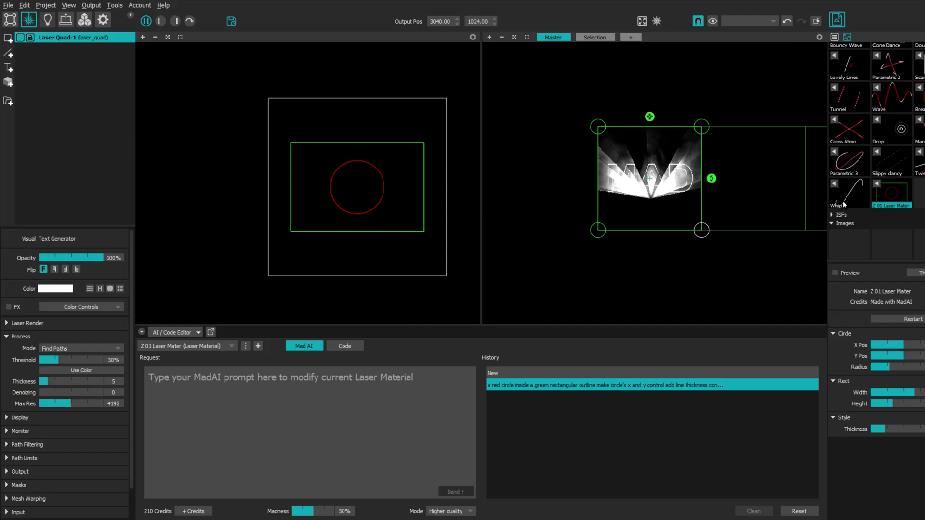
click(877, 183)
click(615, 236)
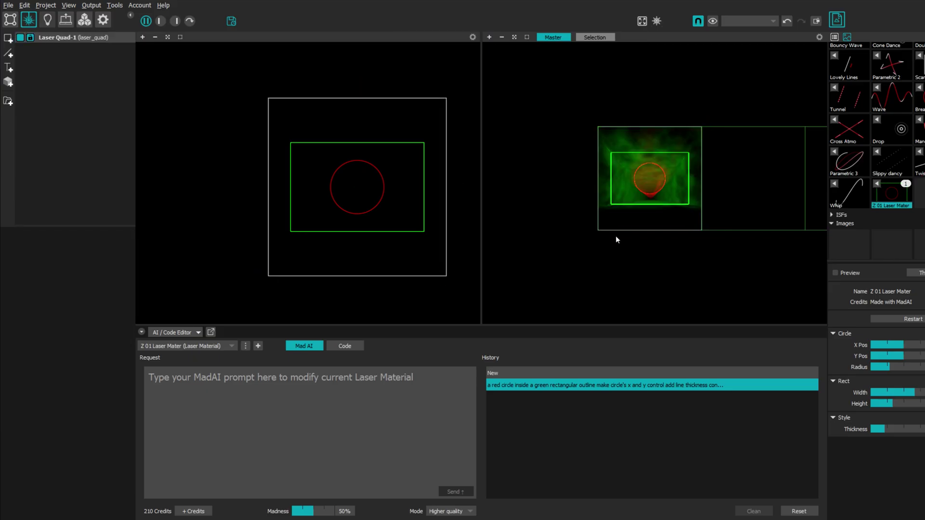
scroll(655, 196, up, 5)
click(655, 215)
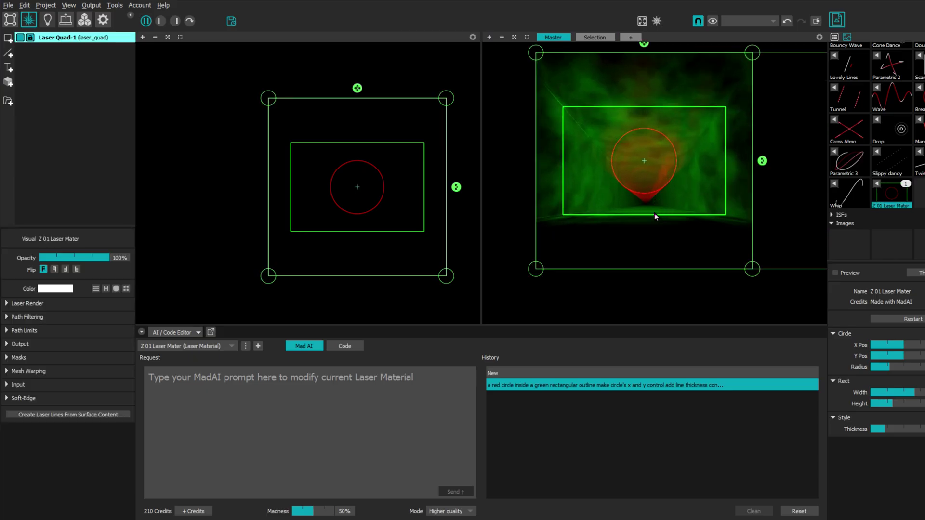
drag(654, 213, 642, 204)
key(ctrl+z)
click(680, 283)
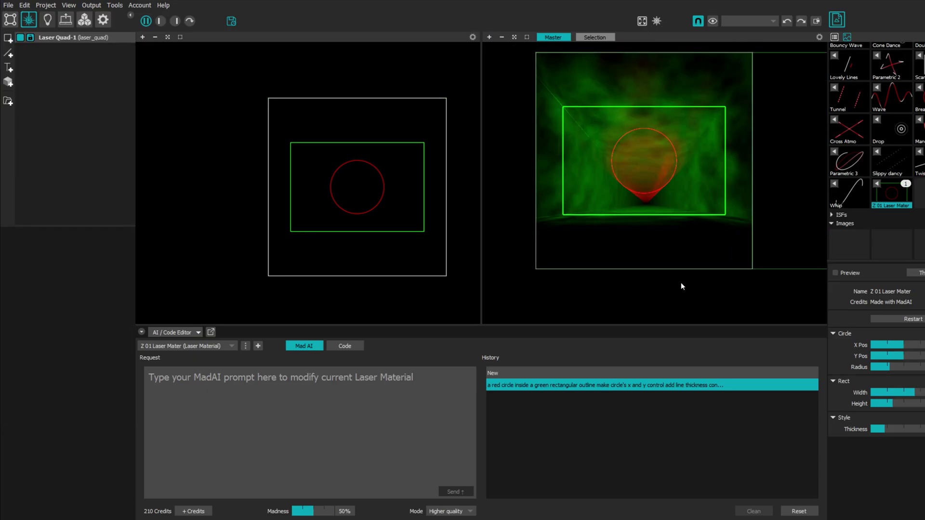
Adjust the circle's position and the rectangle's width and height in Laser Quad-1's Z 01 Laser Mater, and raise the line thickness.
click(63, 37)
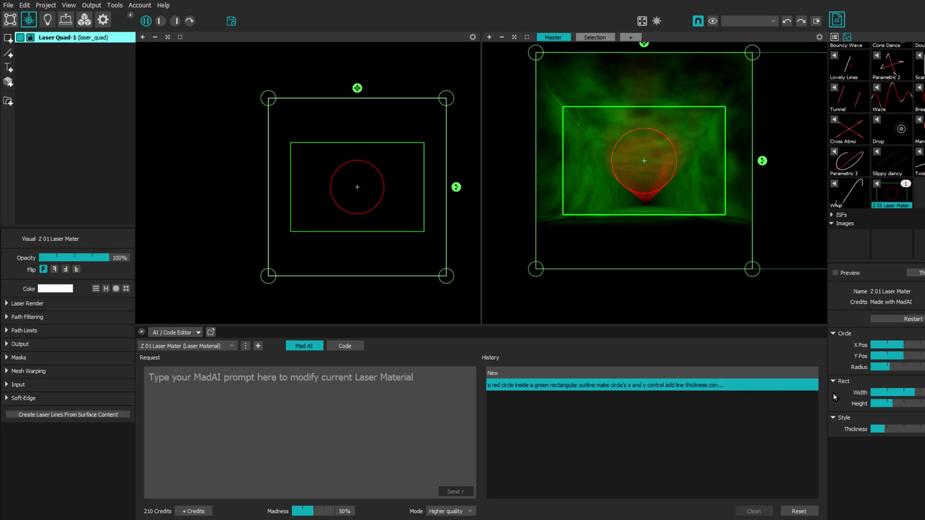
drag(903, 346, 889, 368)
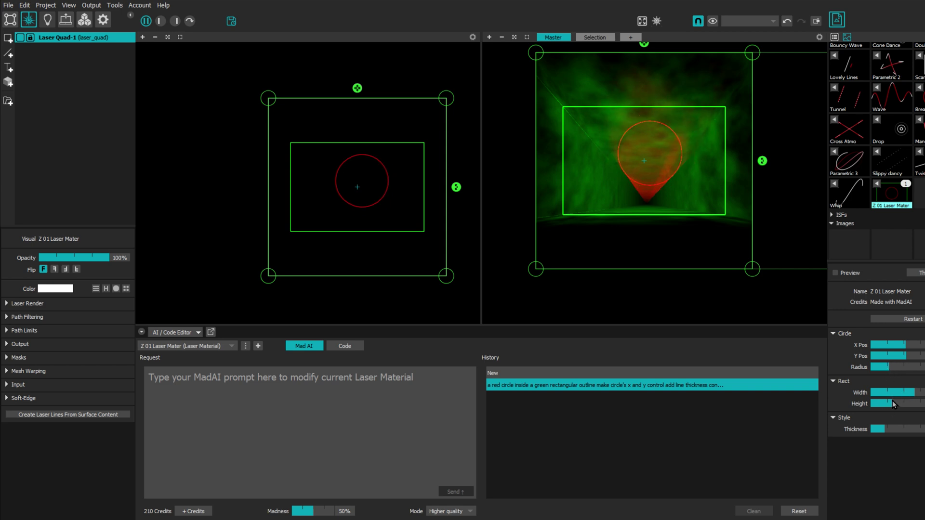
drag(914, 392, 924, 430)
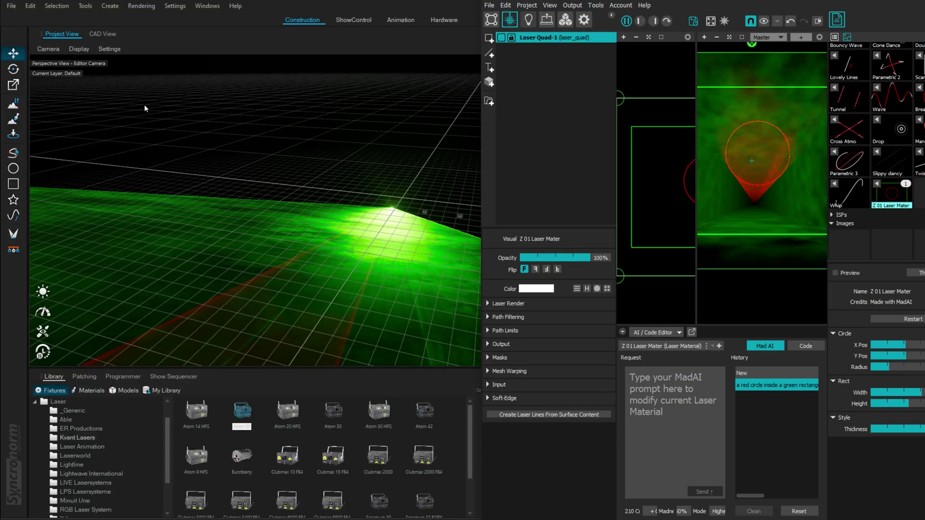
Switch to Depence, add a plane near the lasers and enlarge it to about 11009 cm high and 6625 cm wide.
click(225, 150)
drag(300, 158, 296, 149)
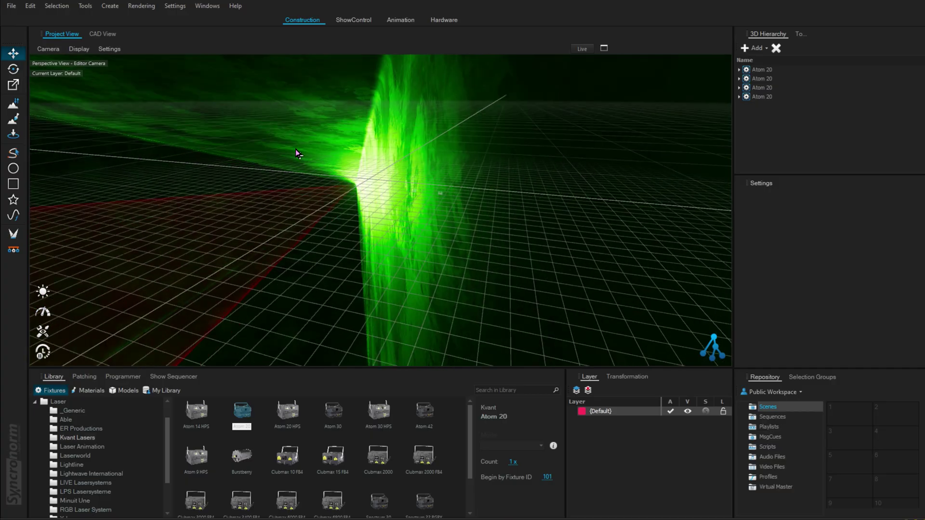
scroll(289, 155, down, 3)
drag(394, 145, 436, 163)
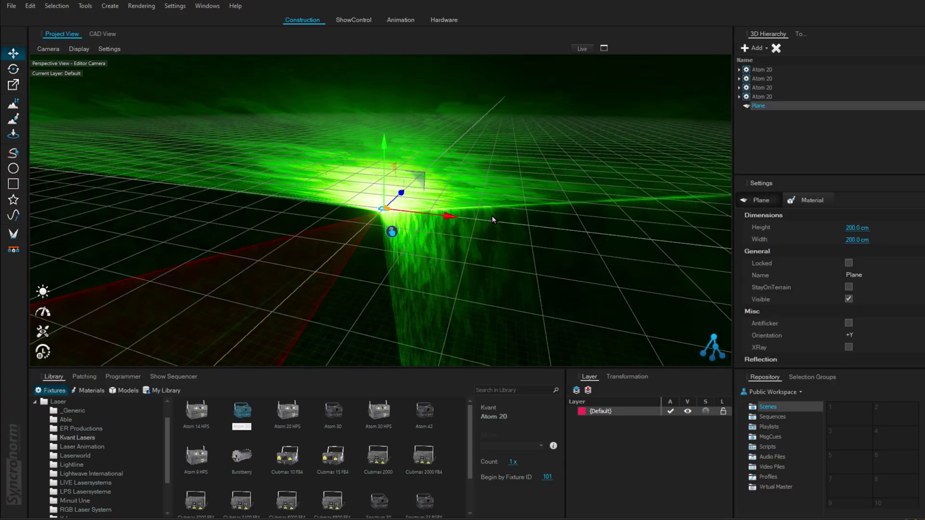
drag(399, 144, 400, 123)
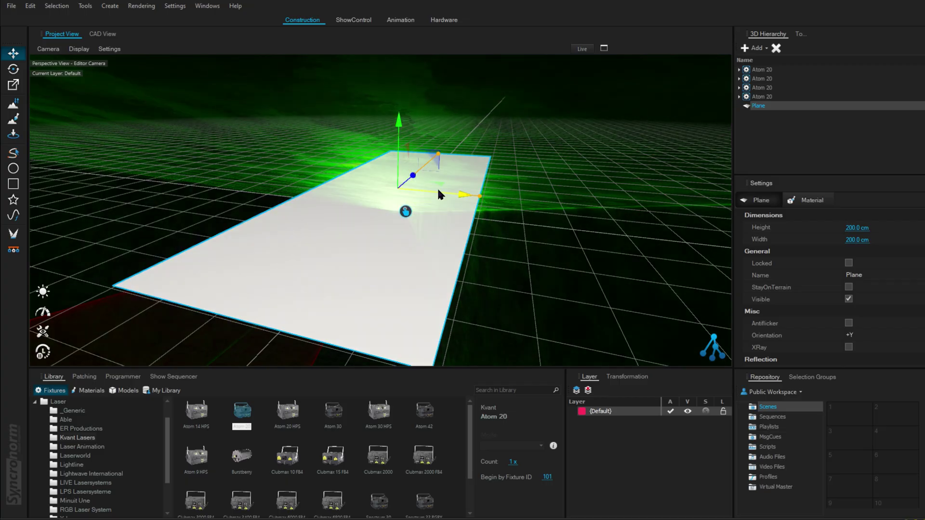
drag(481, 196, 543, 202)
Rotate the plane upright to form a projection wall and widen it to about 14835 cm.
click(13, 69)
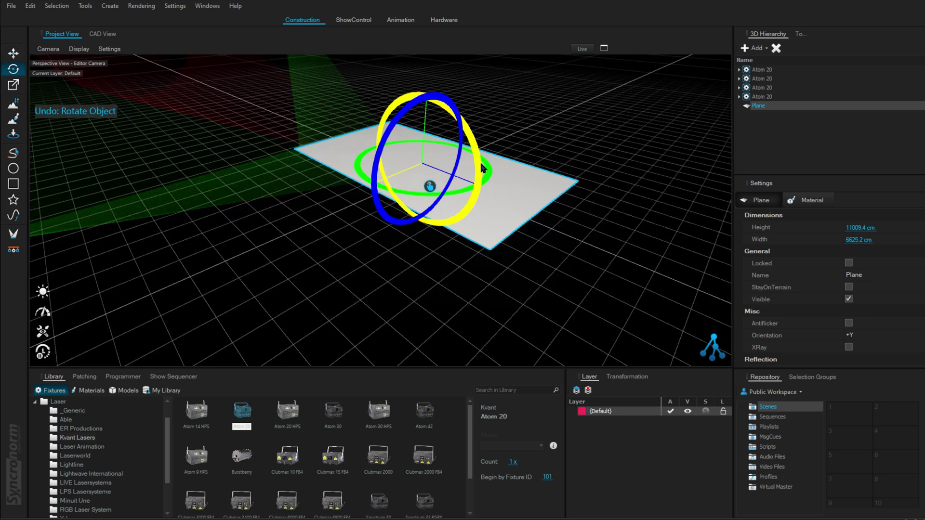
drag(480, 161, 386, 25)
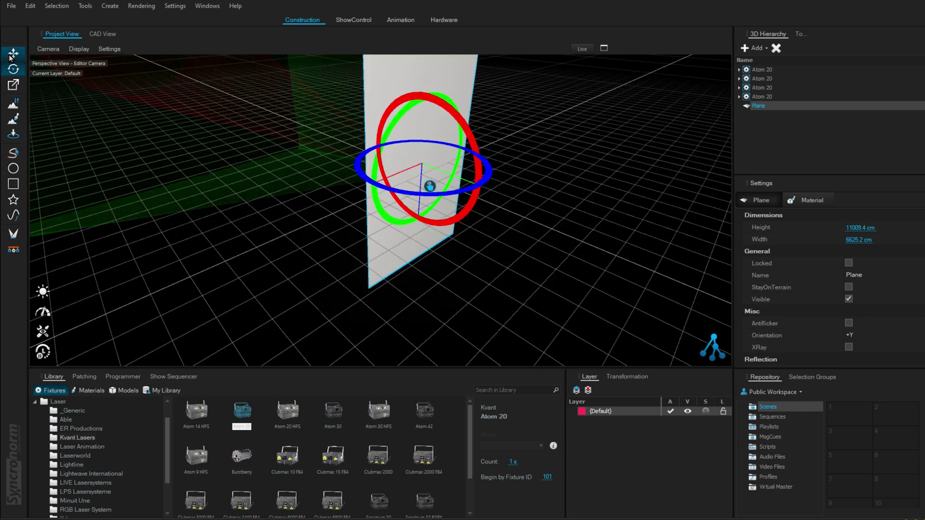
click(13, 53)
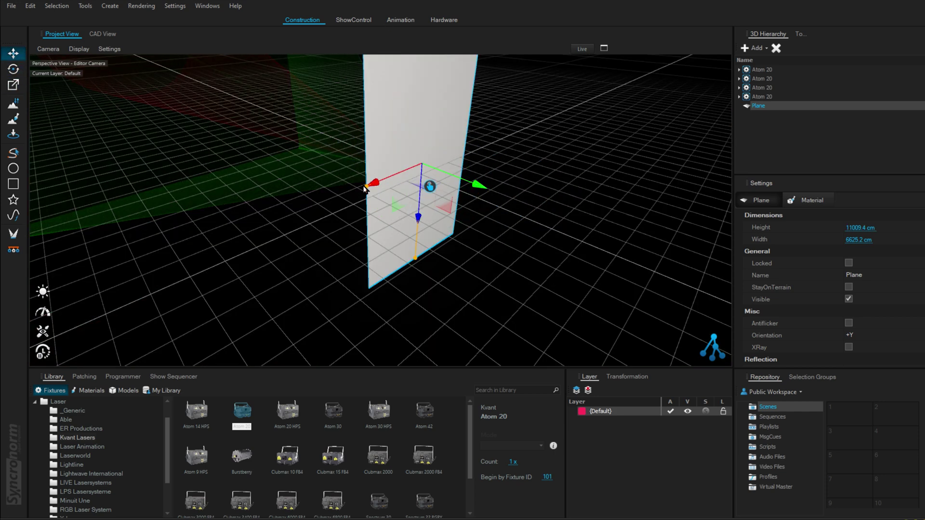
drag(367, 187, 264, 224)
drag(505, 232, 458, 212)
scroll(458, 212, down, 4)
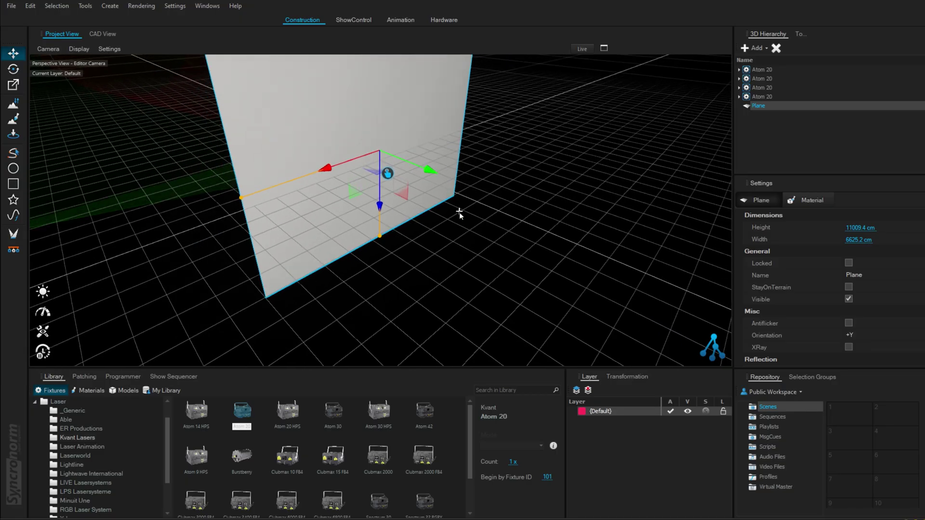
scroll(458, 212, down, 1)
Move the four Atom 20 lasers in front of the plane and shift the plane to centre it on their projection.
click(758, 70)
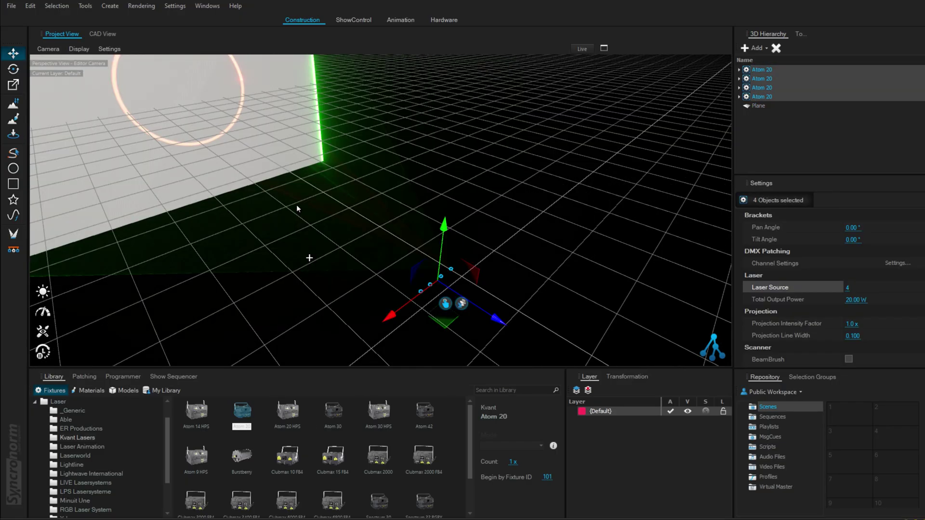
drag(296, 204, 328, 270)
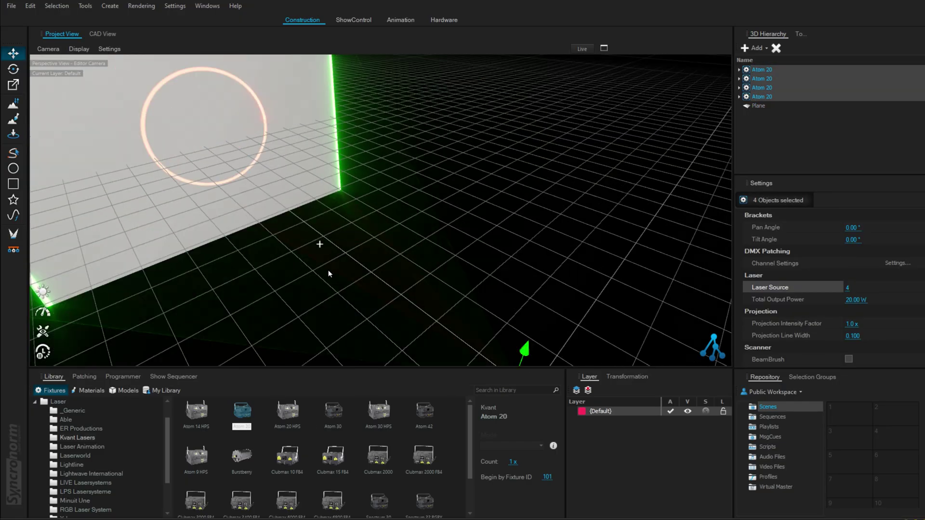
click(214, 172)
scroll(252, 148, down, 2)
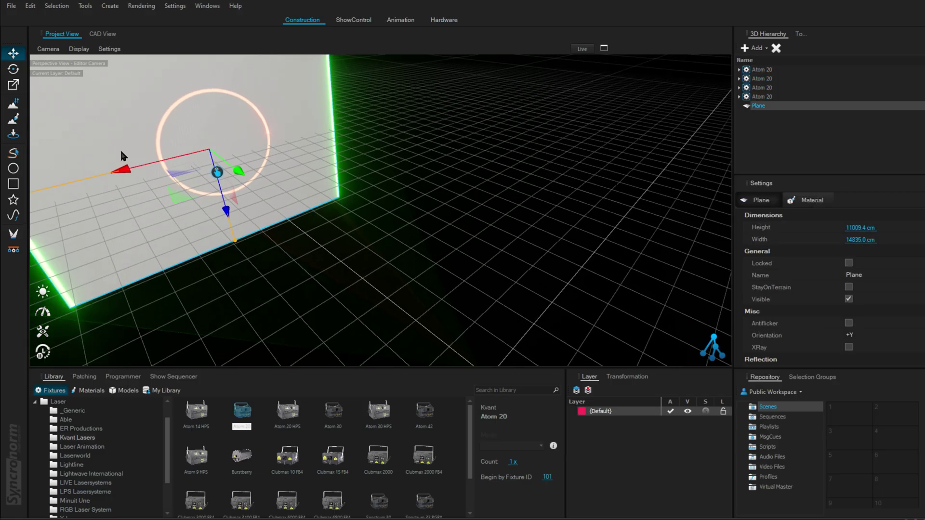
drag(124, 167, 221, 131)
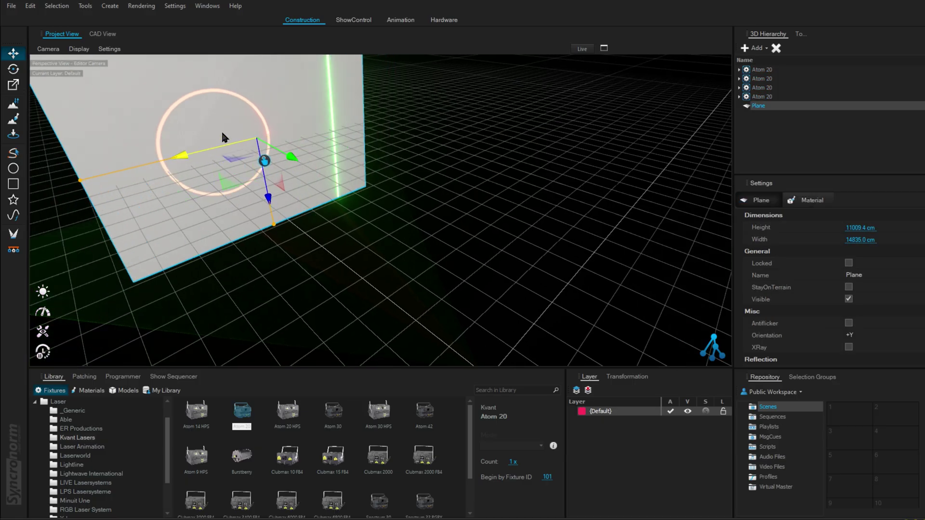
drag(268, 194, 248, 198)
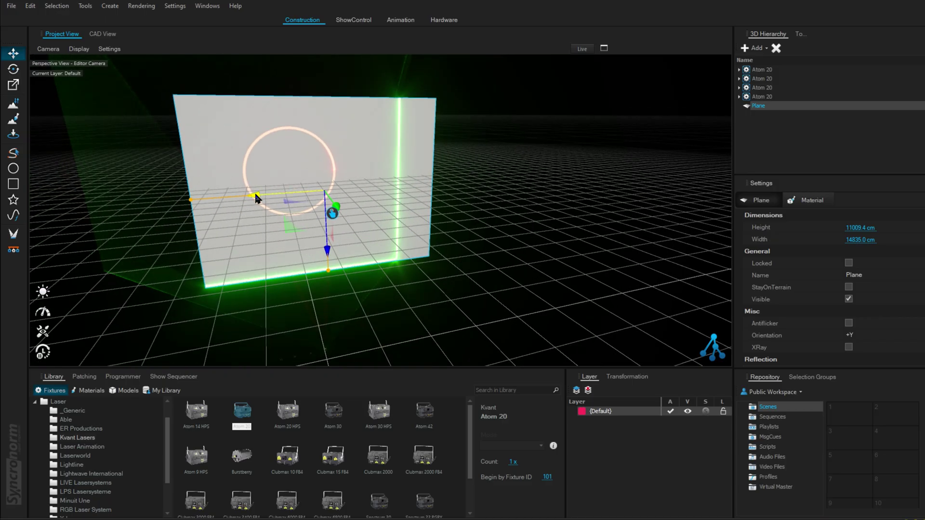
drag(250, 192, 232, 192)
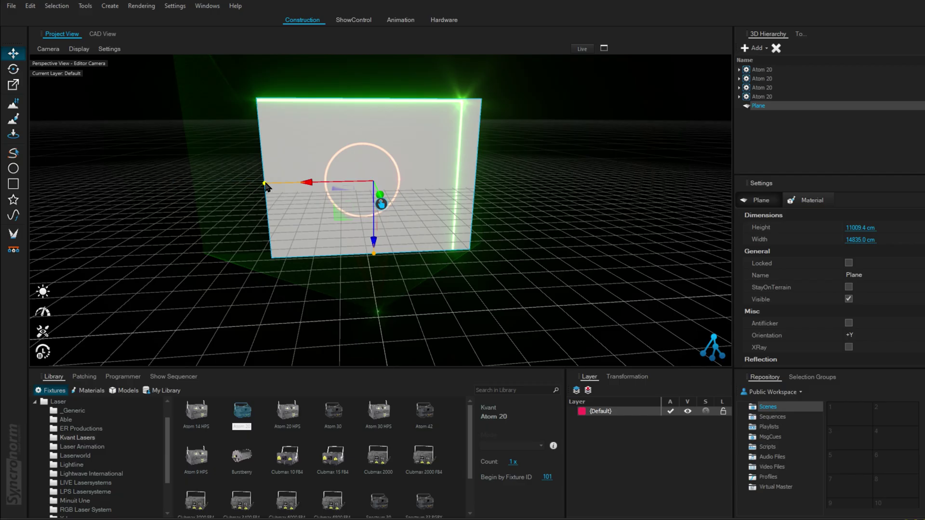
Widen the plane well beyond both sides of the projection and reduce the ambient light to a low level.
drag(266, 185, 48, 187)
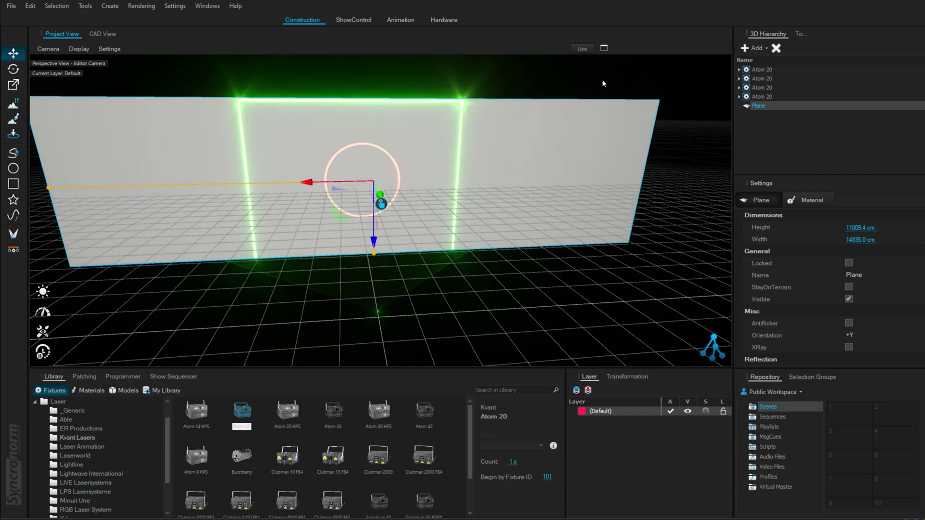
click(43, 291)
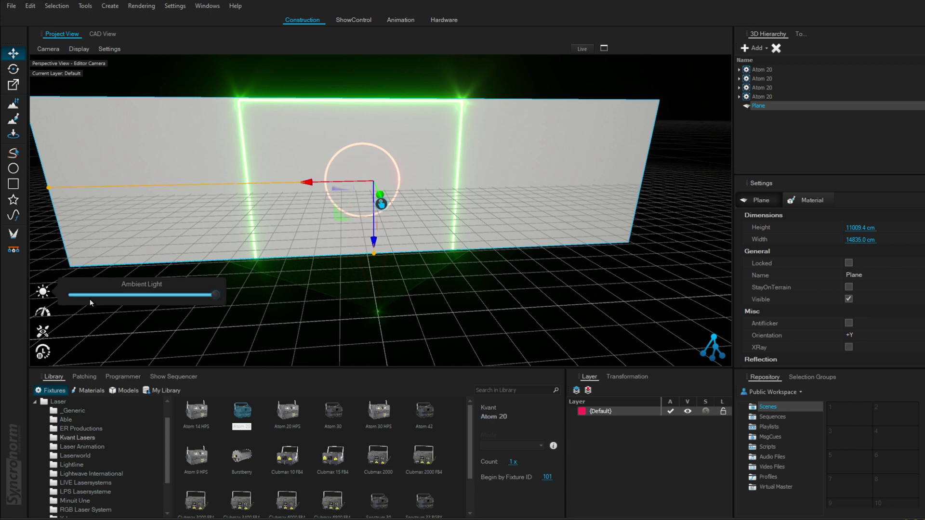
click(91, 294)
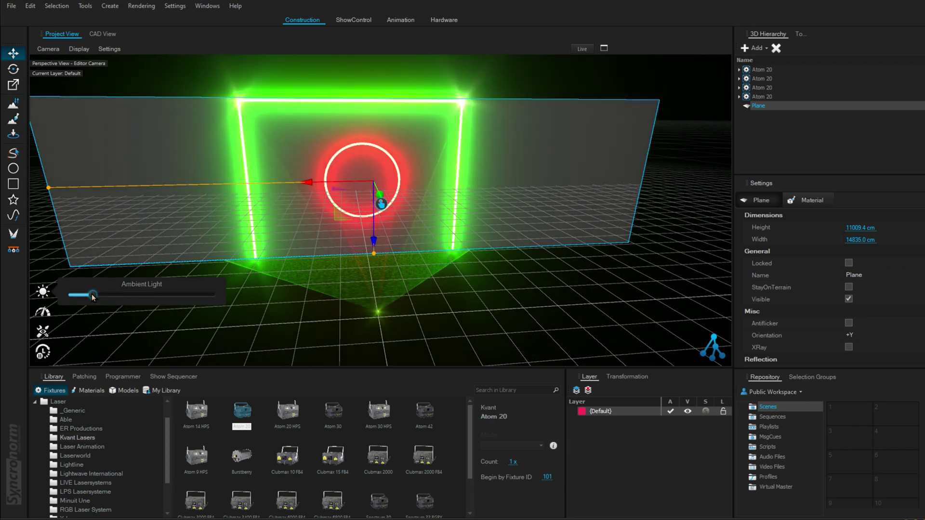
drag(245, 178, 242, 155)
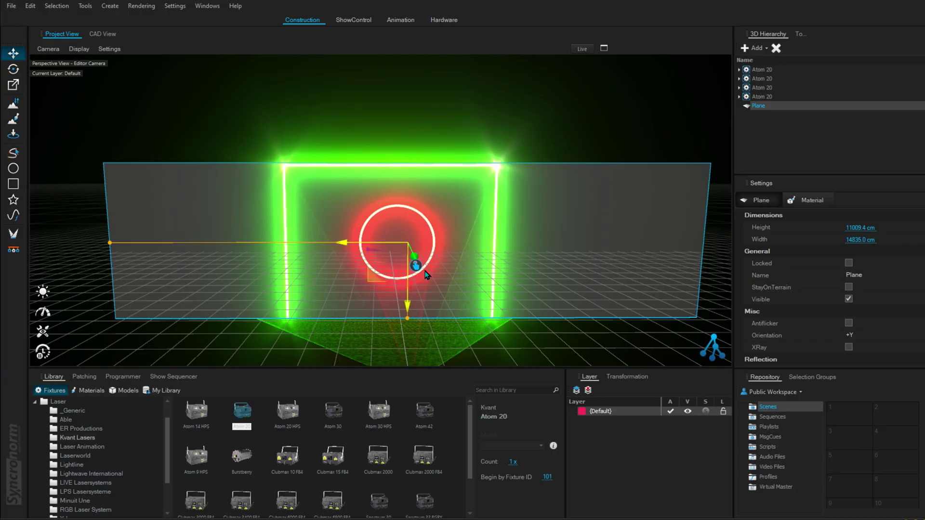
Switch to MadMapper, scale Laser Quad-1 down within the first laser output's square and shift it slightly upward.
key(alt+Tab)
scroll(679, 204, down, 3)
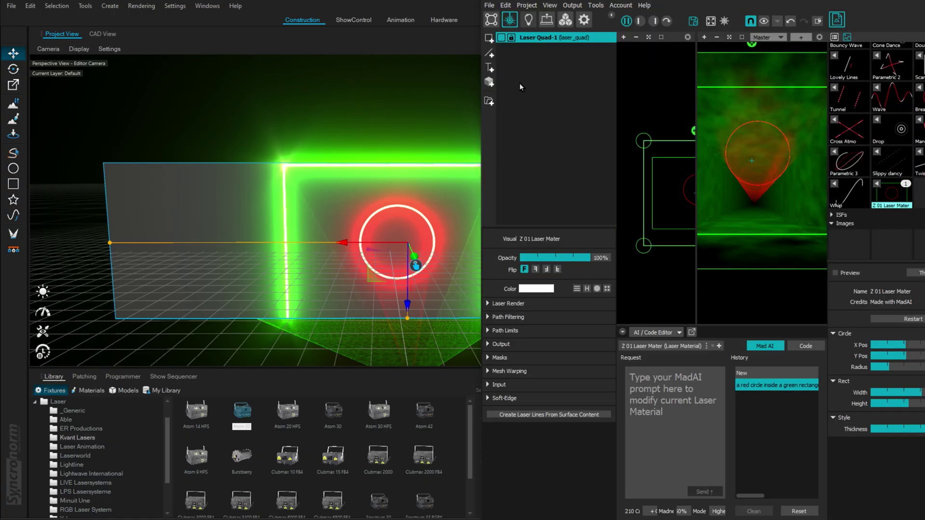
click(653, 20)
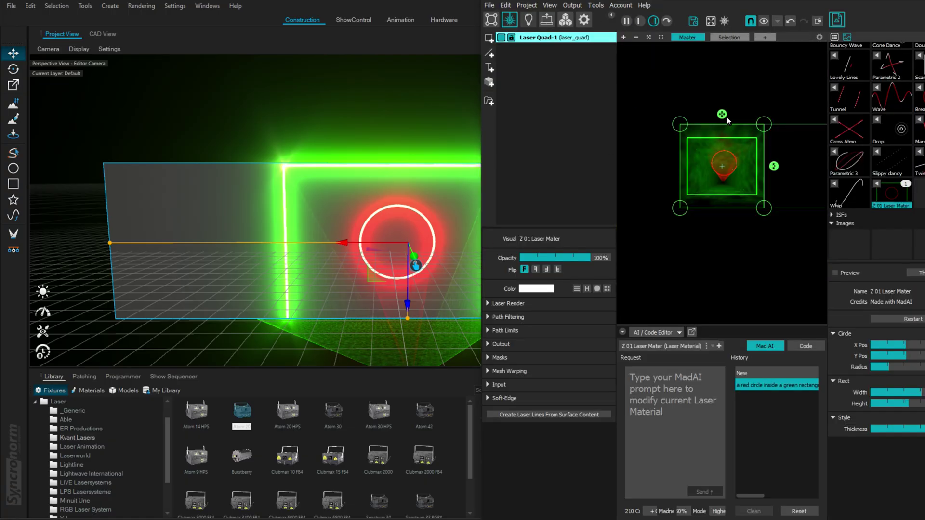
drag(722, 116, 722, 130)
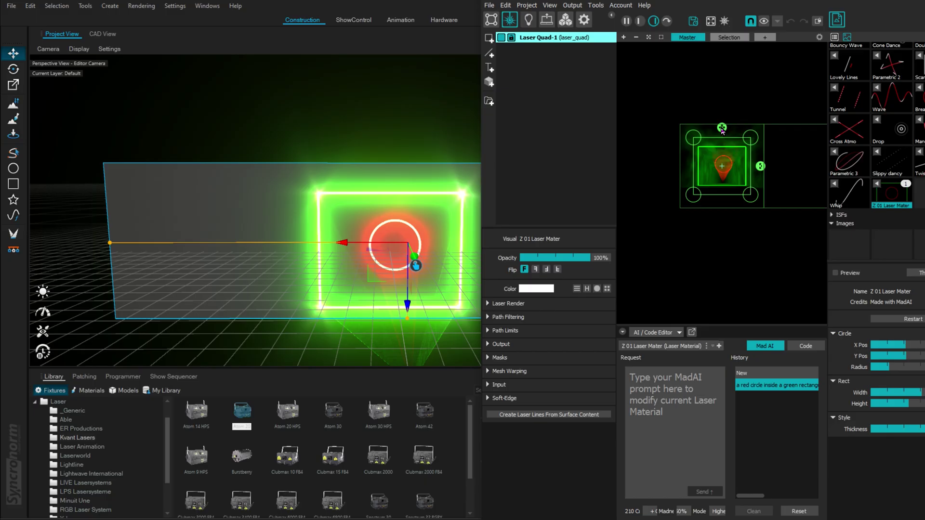
drag(720, 167, 720, 163)
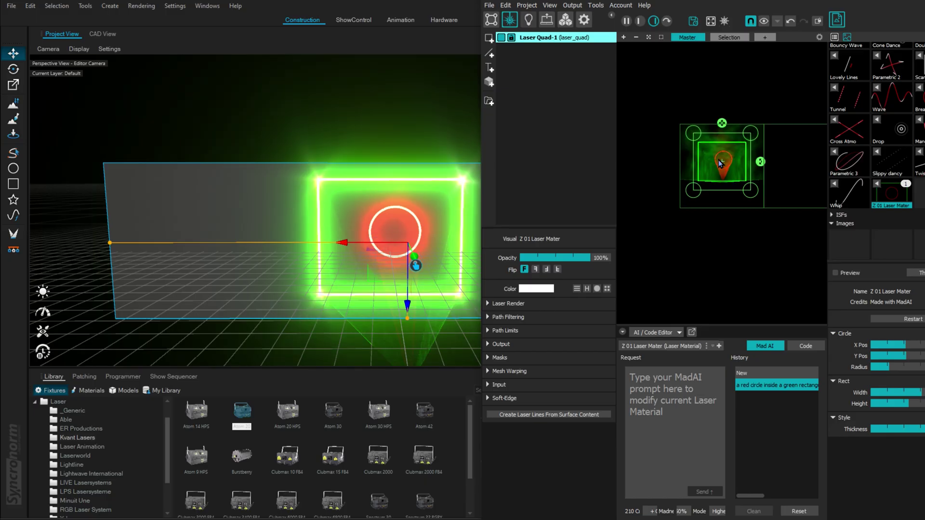
Switch to Depence and deselect the plane.
click(281, 155)
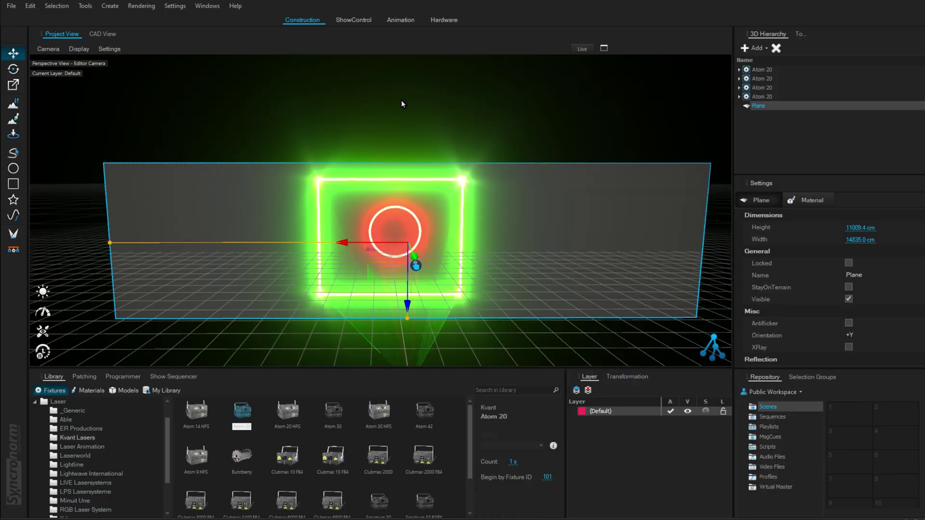
drag(404, 100, 342, 97)
Switch to MadMapper, duplicate Laser Quad-1 and move the copy into the second laser output's square.
key(alt+Tab)
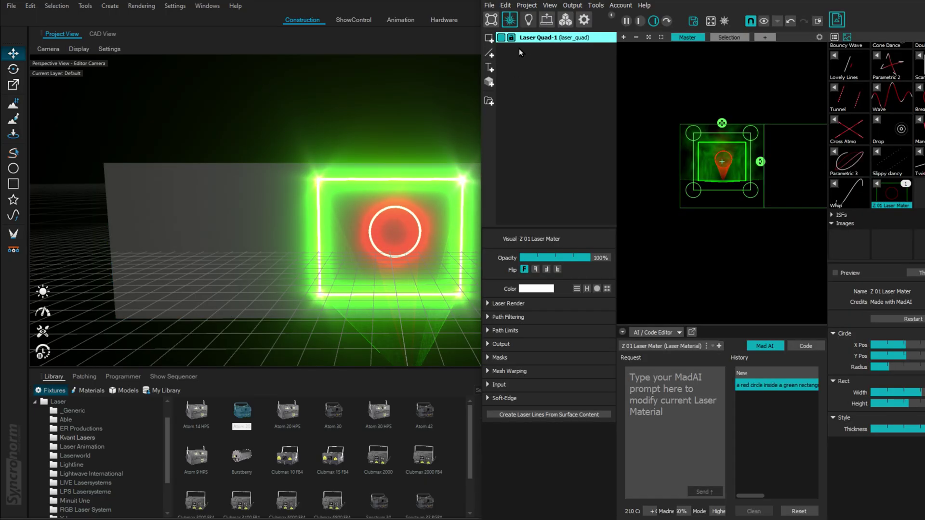
key(ctrl+d)
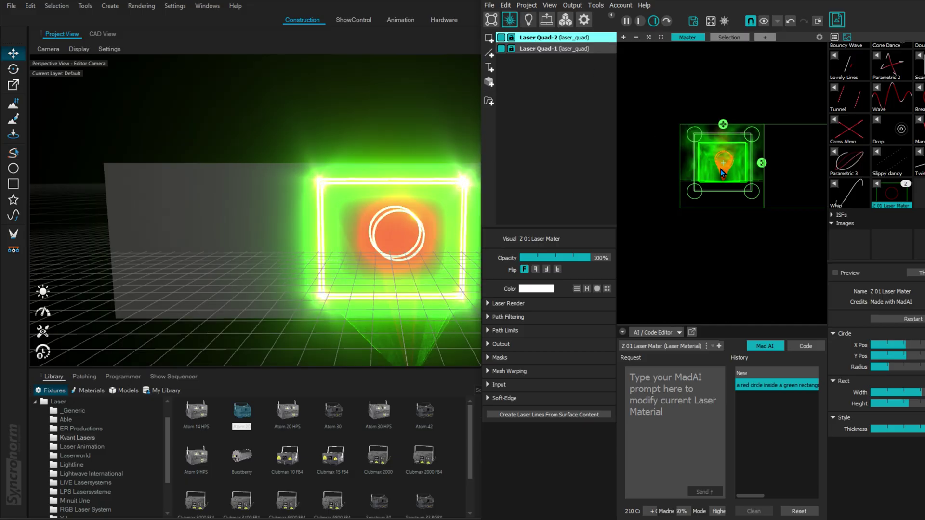
drag(721, 171, 764, 168)
drag(758, 226, 667, 221)
drag(674, 157, 715, 163)
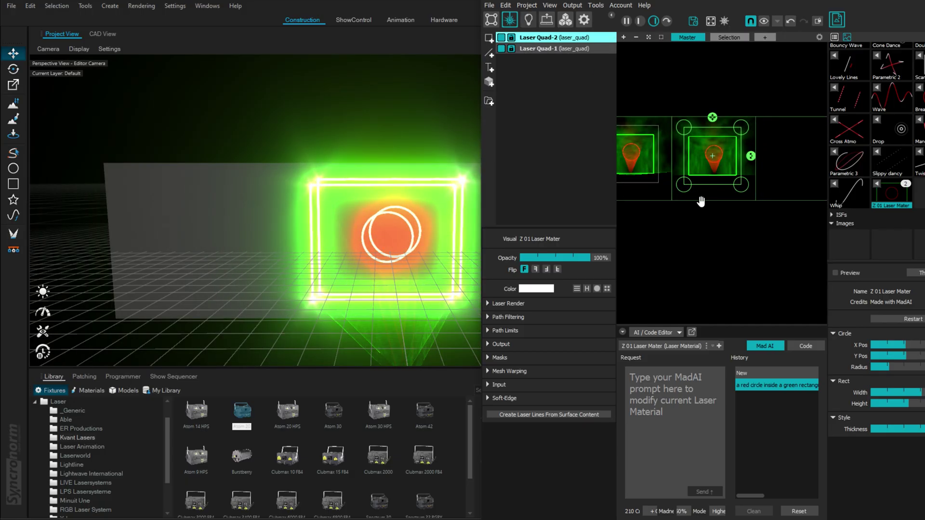
Collapse the AI / Code Editor and warp Laser Quad-2, pulling its left corners inward and its right corners slightly outward and up.
drag(701, 201, 681, 204)
scroll(681, 203, up, 3)
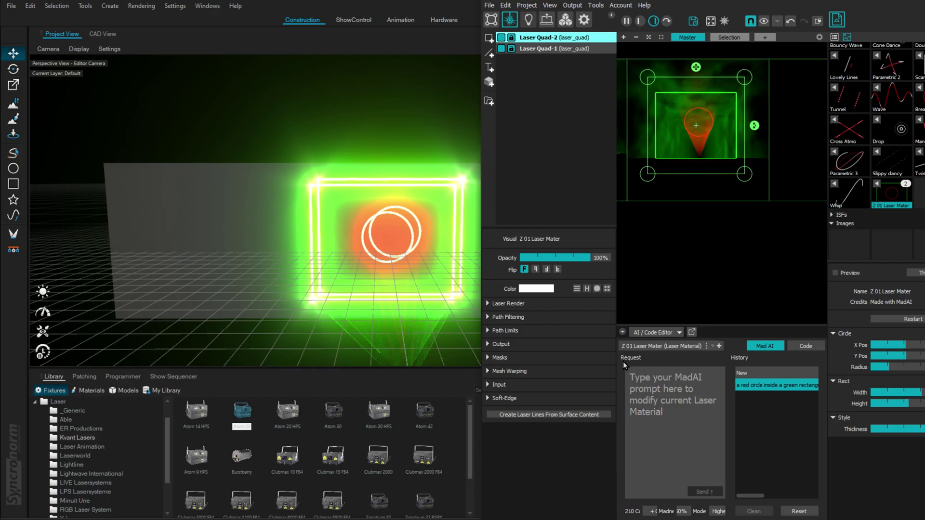
click(622, 332)
scroll(662, 284, up, 3)
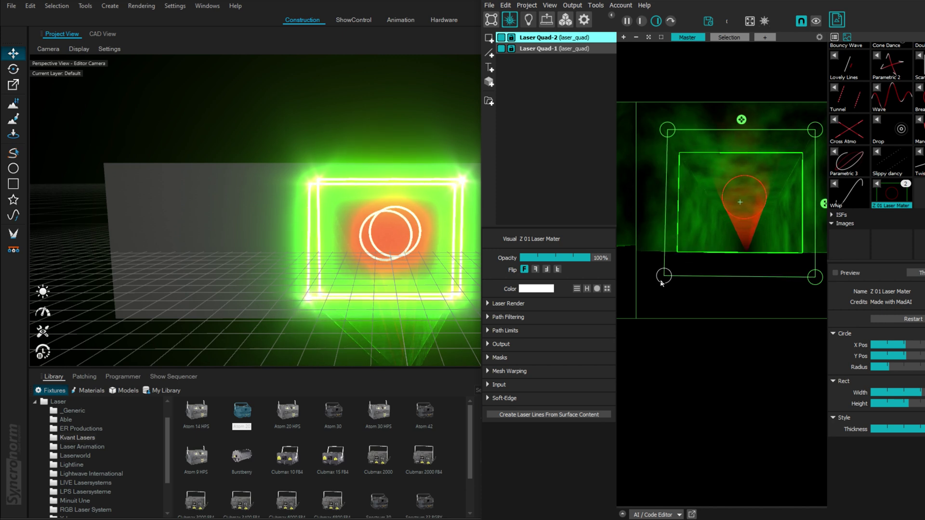
drag(665, 282, 675, 272)
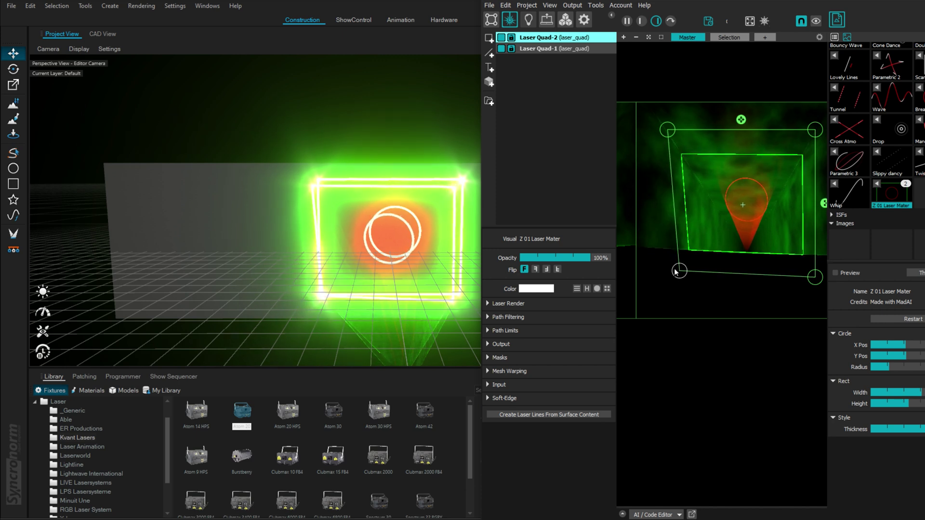
drag(665, 126, 682, 129)
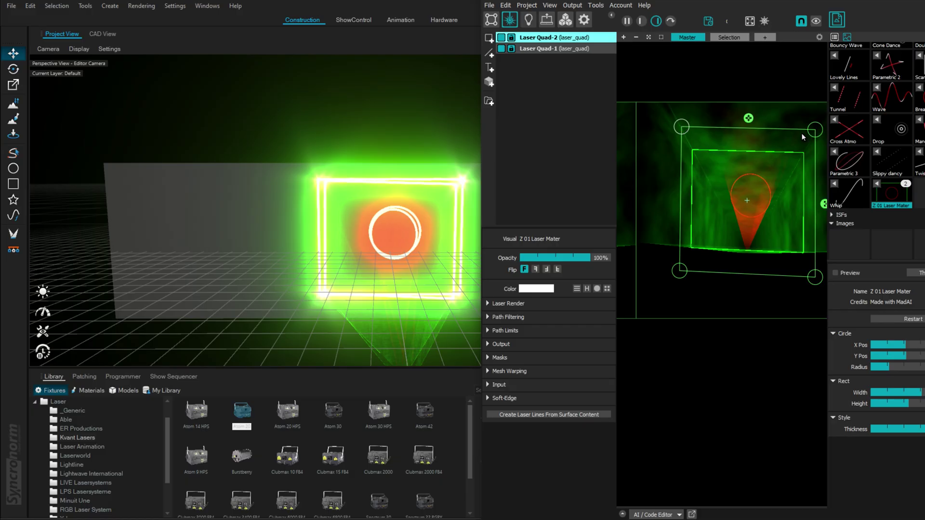
drag(813, 127, 825, 114)
drag(814, 277, 820, 268)
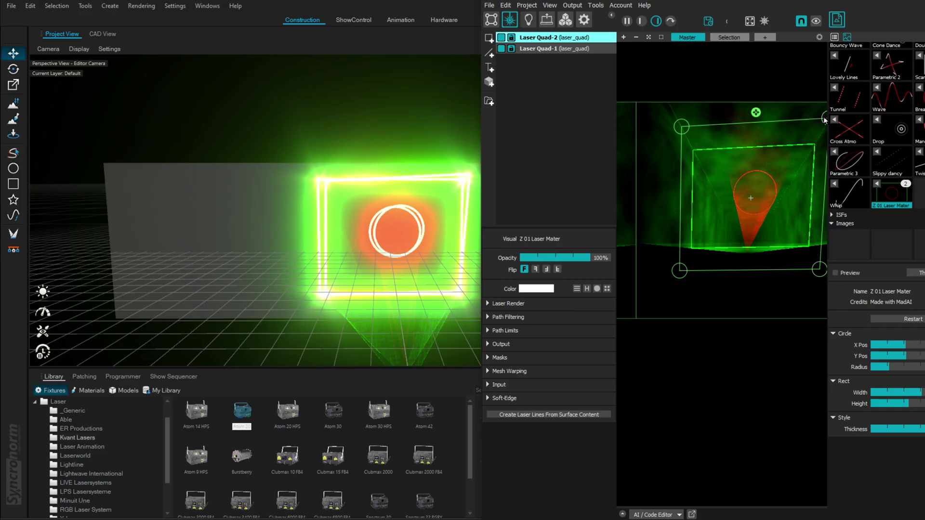
Fine-tune Laser Quad-2's upper-left, upper-right and lower-right corners so its projection overlaps the first laser's rectangle and circle.
click(674, 125)
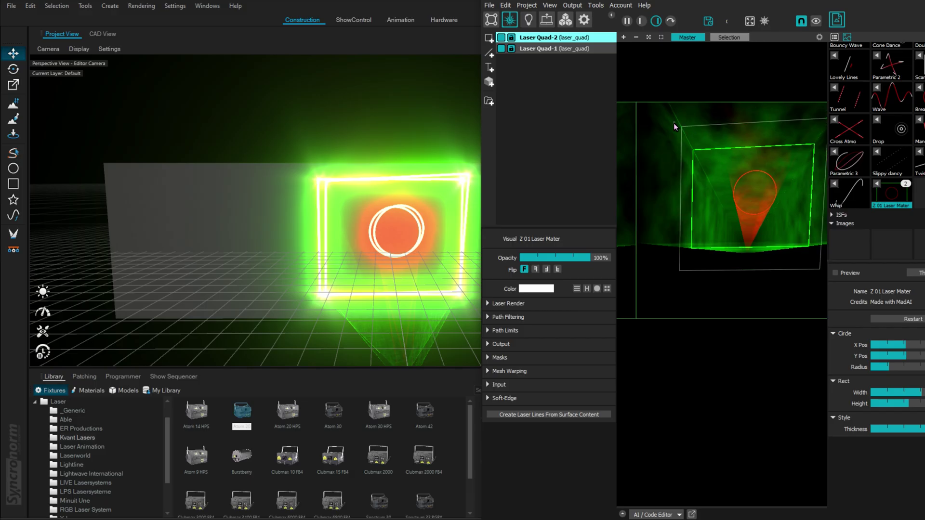
click(655, 133)
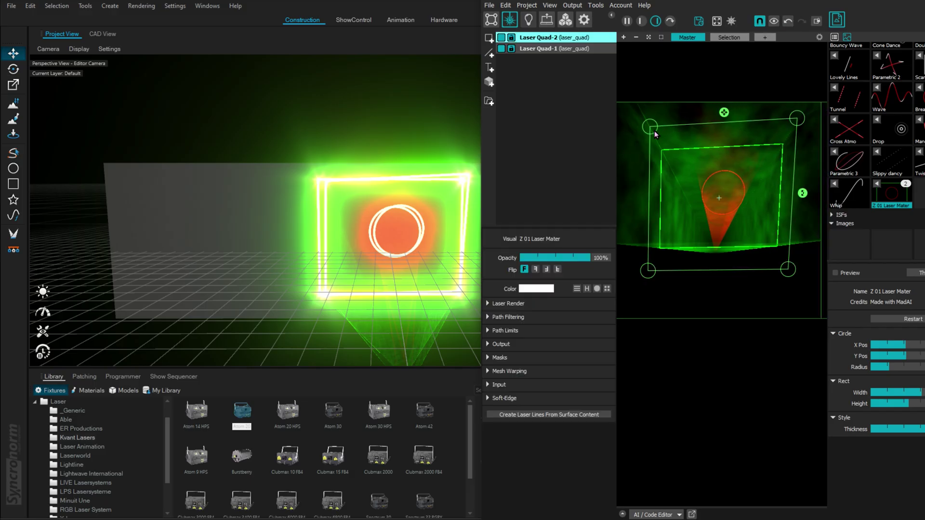
drag(650, 131, 640, 131)
scroll(639, 130, down, 3)
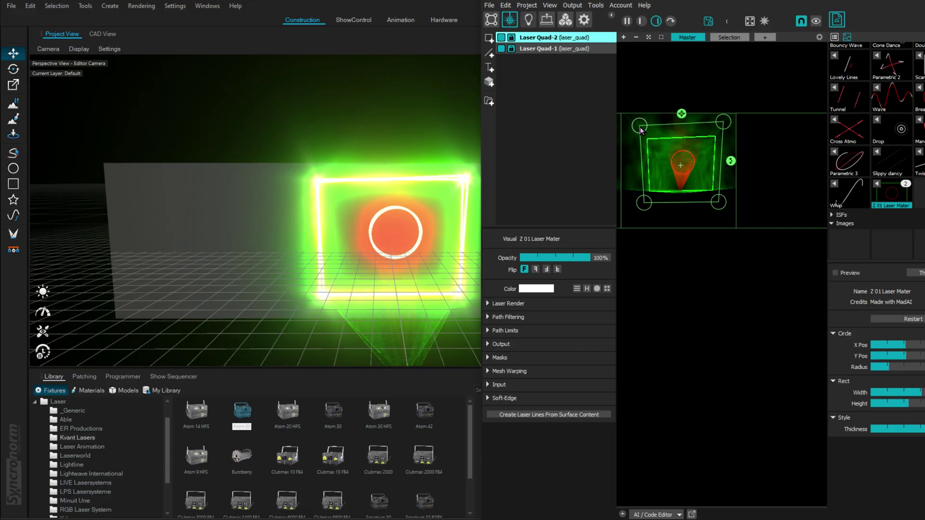
drag(722, 126, 716, 128)
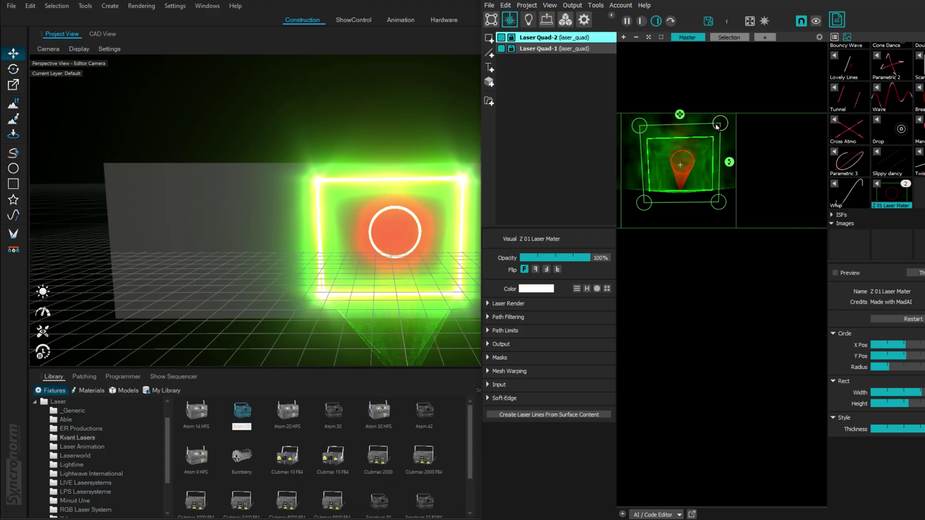
drag(718, 204, 721, 204)
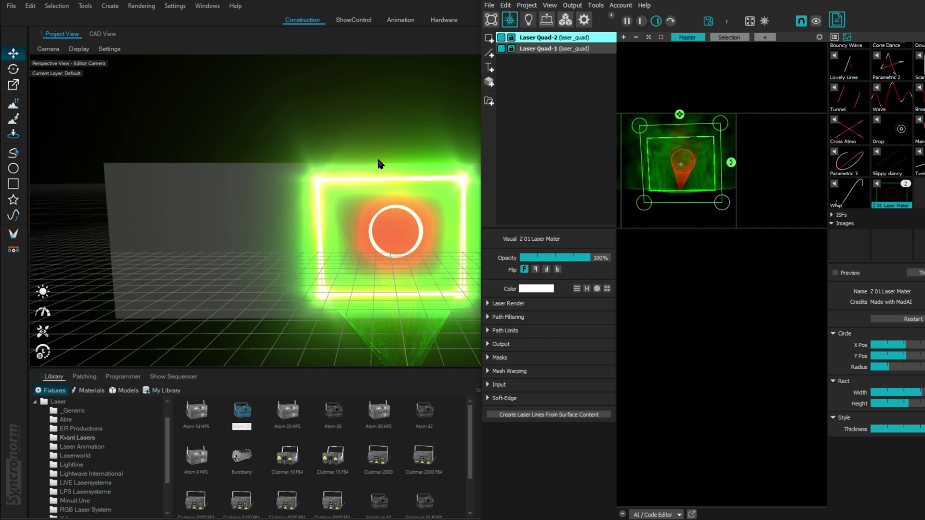
Switch to Depence, select the plane and turn on Live for the project view.
click(308, 180)
drag(307, 179, 320, 223)
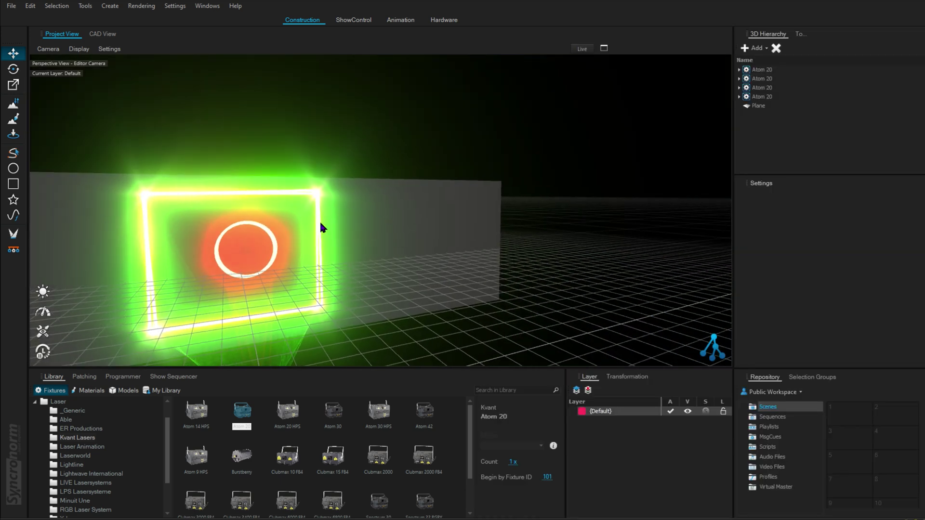
scroll(369, 206, down, 2)
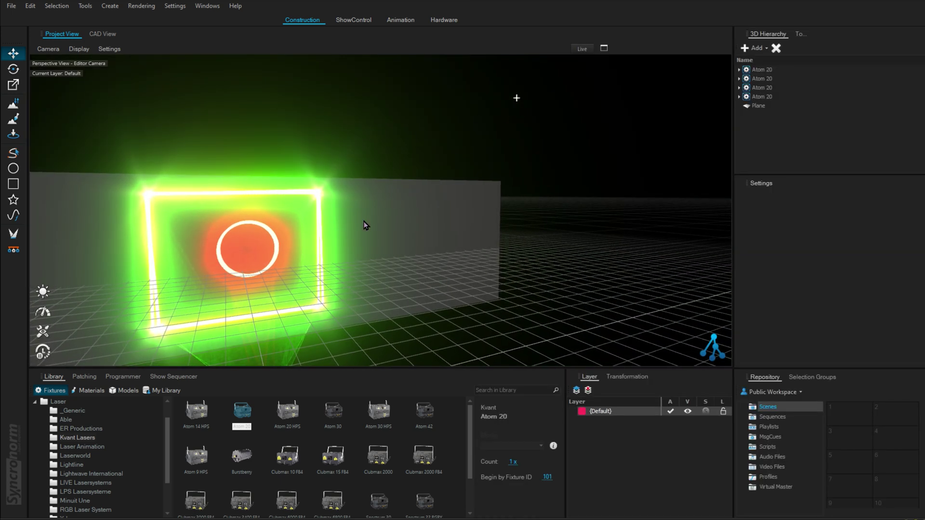
click(448, 222)
drag(374, 331, 545, 233)
click(583, 50)
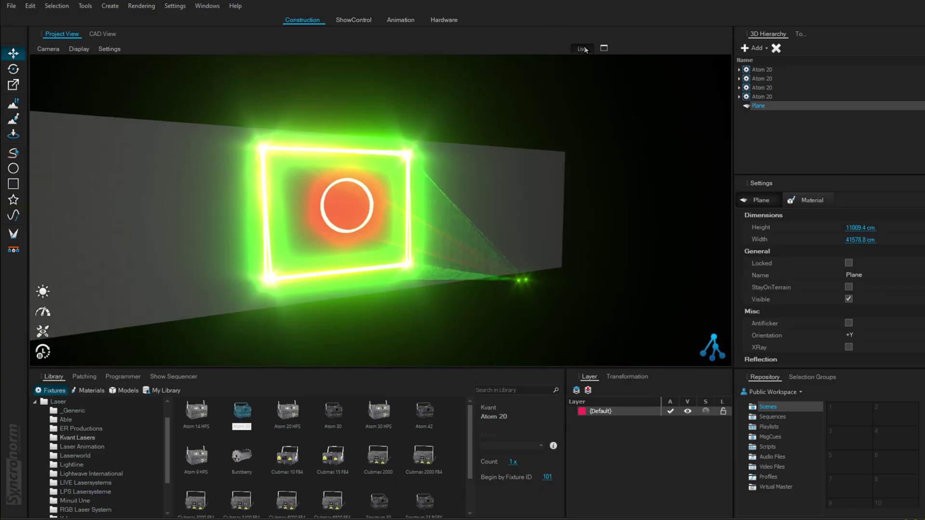